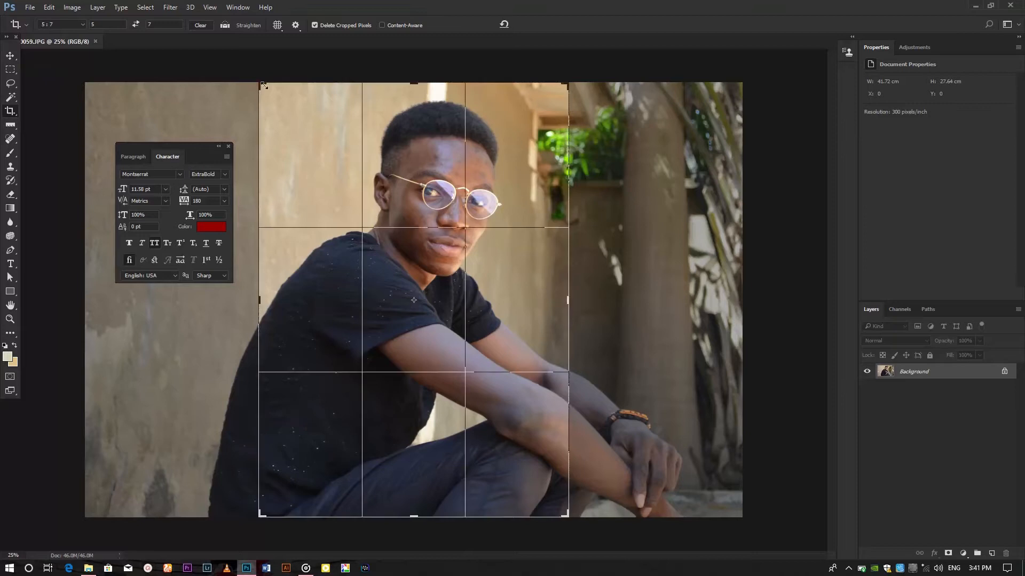
Step: Crop the photo to a tighter portrait frame around the man
{"action": "left_click_drag", "start_coordinate": [432, 144], "coordinate": [412, 144]}
{"action": "left_click_drag", "start_coordinate": [568, 517], "coordinate": [552, 492]}
{"action": "left_click_drag", "start_coordinate": [510, 150], "coordinate": [489, 147]}
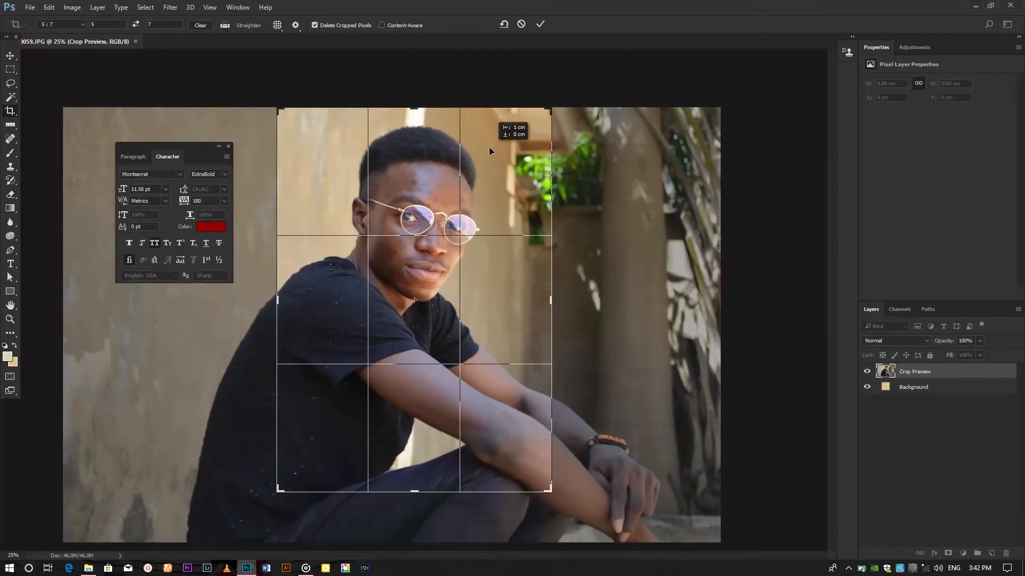
{"action": "key", "text": "Return"}
Step: Unlock the Background layer and close the Character panel
{"action": "key", "text": "v"}
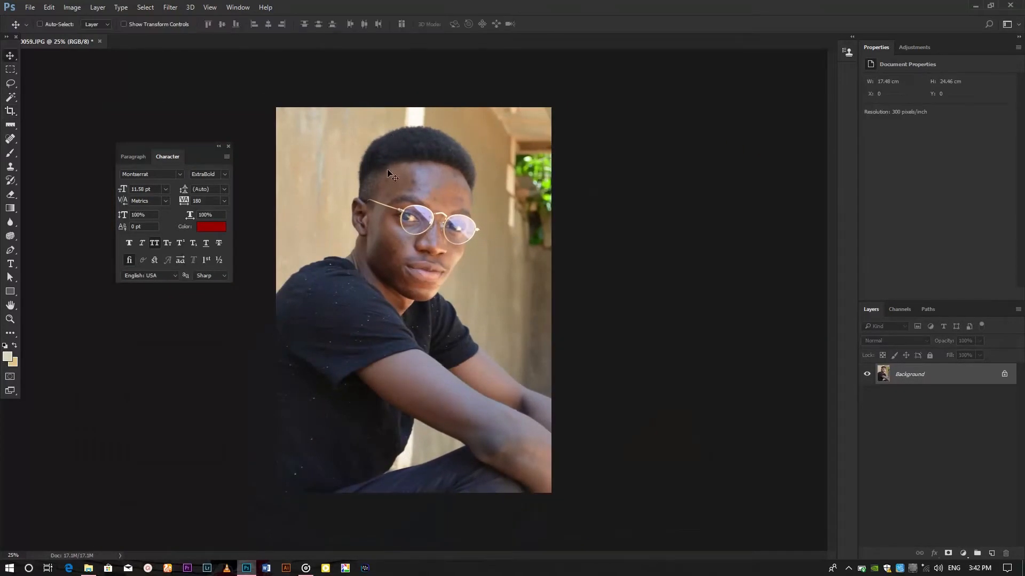
{"action": "left_click_drag", "start_coordinate": [336, 111], "coordinate": [353, 119]}
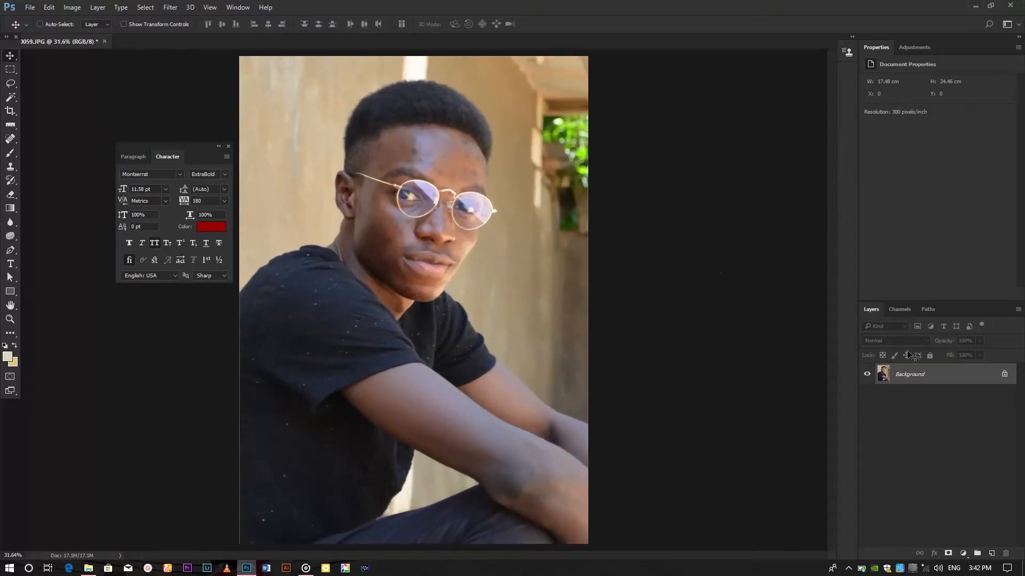
{"action": "left_click", "coordinate": [1003, 375]}
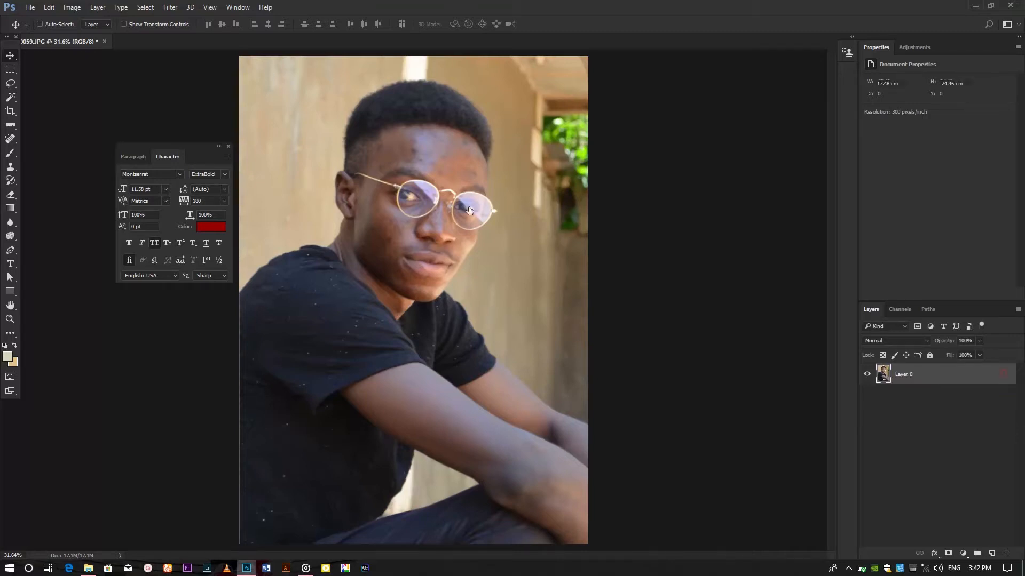
{"action": "left_click", "coordinate": [228, 147]}
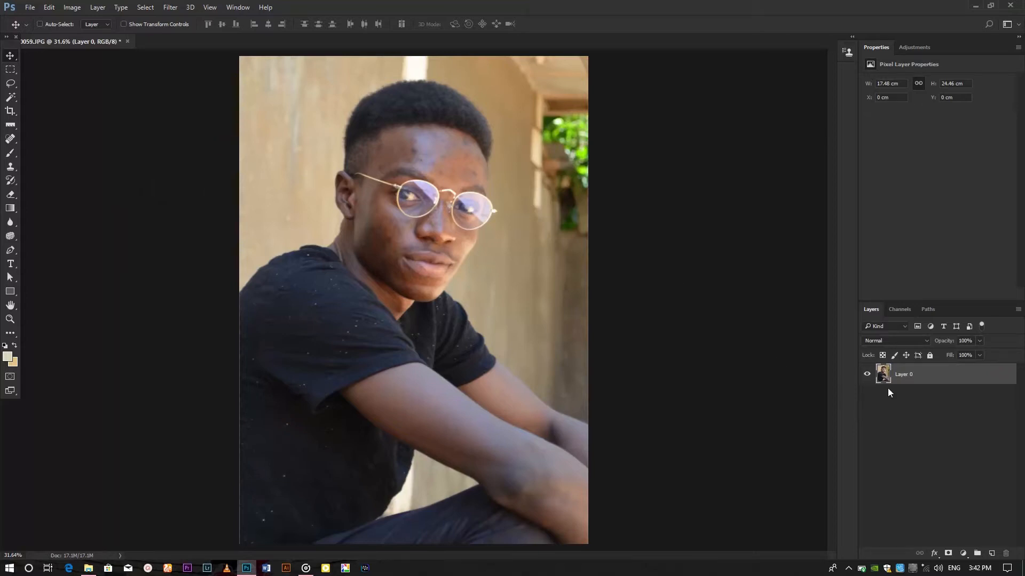
Step: Duplicate Layer 0 and rename the copy BLUR
{"action": "right_click", "coordinate": [914, 375]}
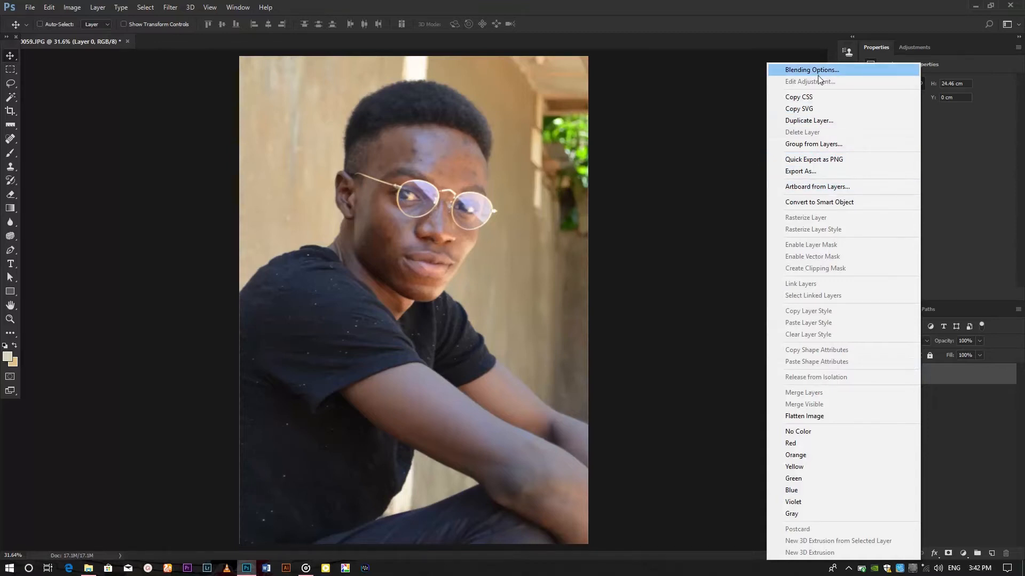
{"action": "left_click", "coordinate": [940, 395]}
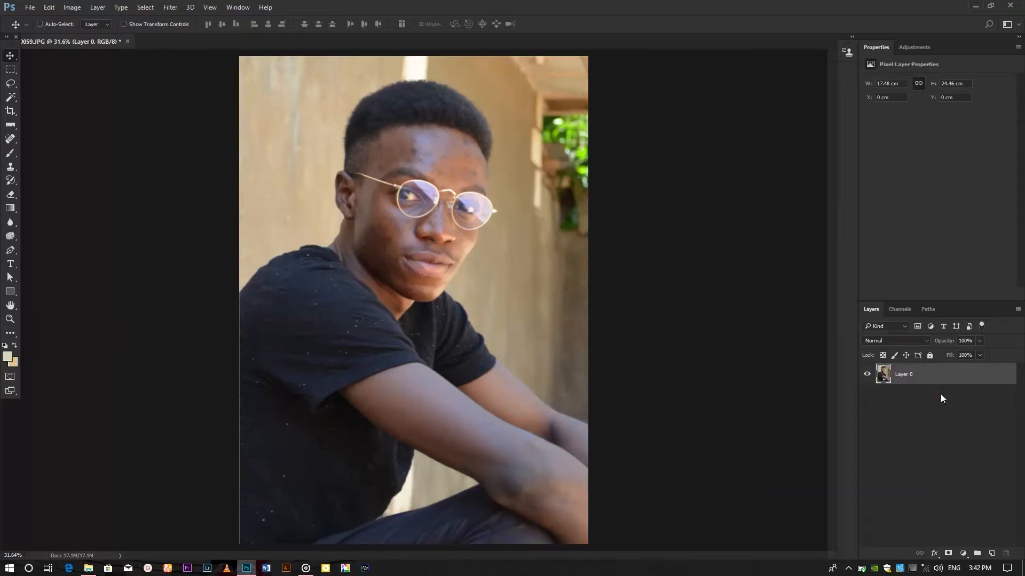
{"action": "left_click_drag", "start_coordinate": [945, 373], "coordinate": [990, 552]}
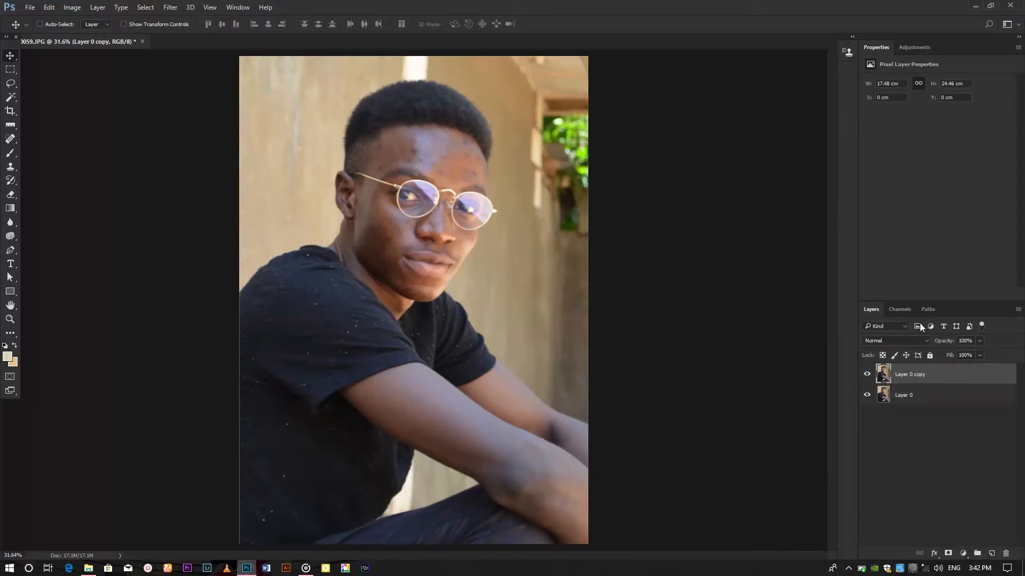
{"action": "double_click", "coordinate": [918, 376]}
{"action": "type", "text": "BLUR"}
{"action": "key", "text": "Return"}
Step: Duplicate the BLUR layer and rename the copy FILTER
{"action": "left_click_drag", "start_coordinate": [911, 375], "coordinate": [991, 557]}
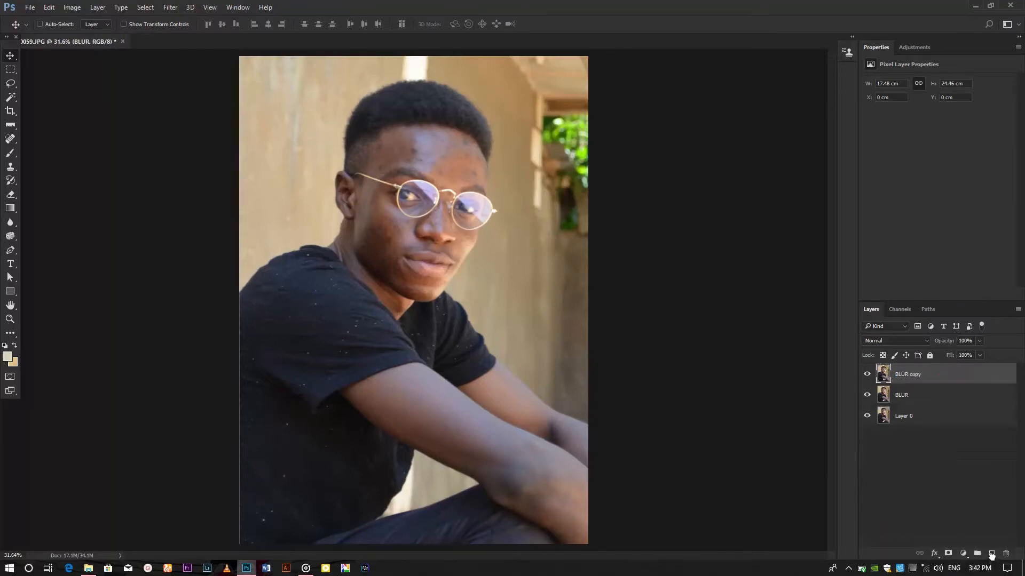
{"action": "double_click", "coordinate": [909, 375]}
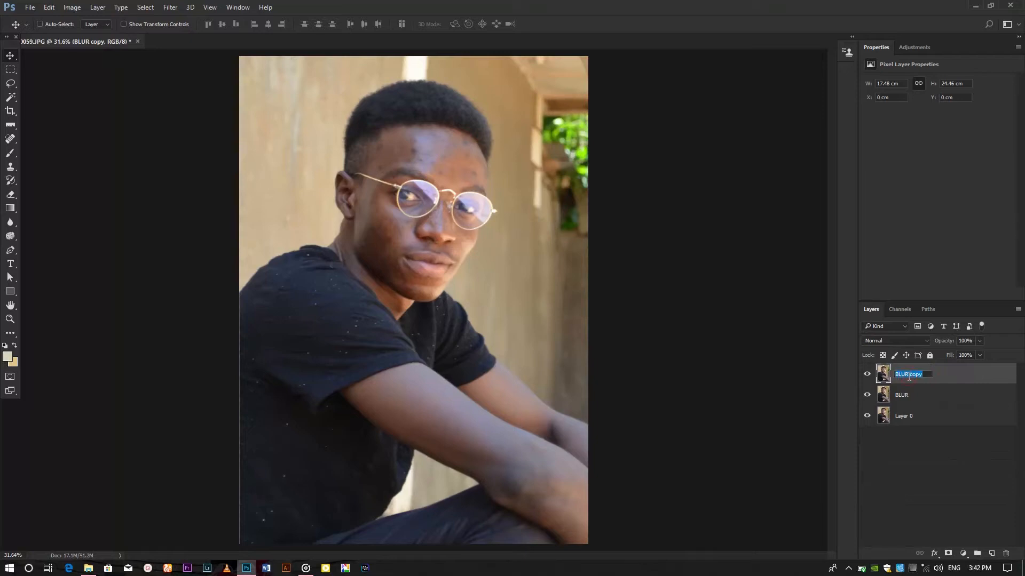
{"action": "type", "text": "Fi"}
{"action": "key", "text": "Return"}
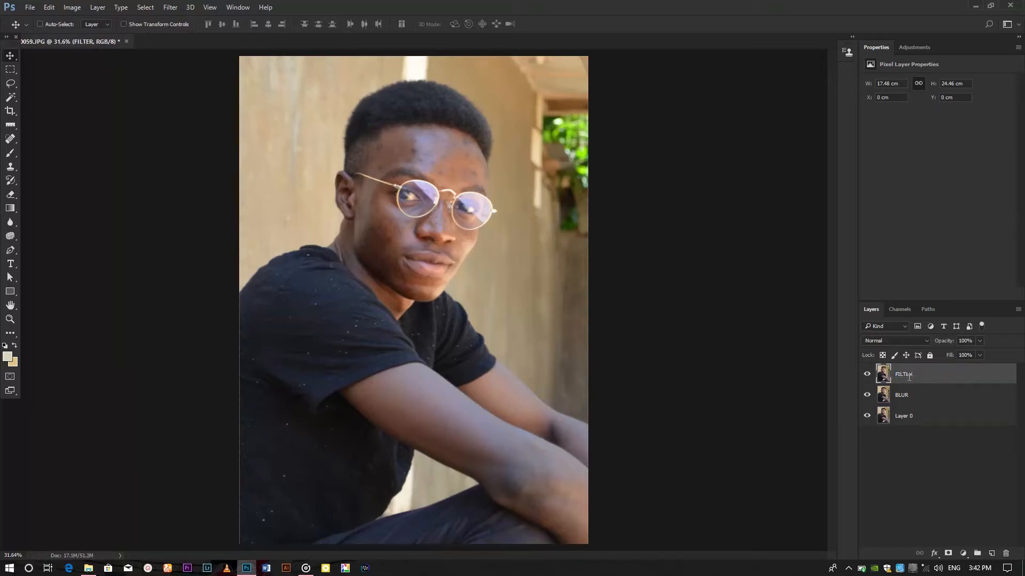
Step: Hide the FILTER layer and start a Gaussian Blur on the BLUR layer with a 1.5 pixel radius
{"action": "left_click", "coordinate": [867, 374]}
{"action": "left_click", "coordinate": [907, 397]}
{"action": "left_click", "coordinate": [171, 7]}
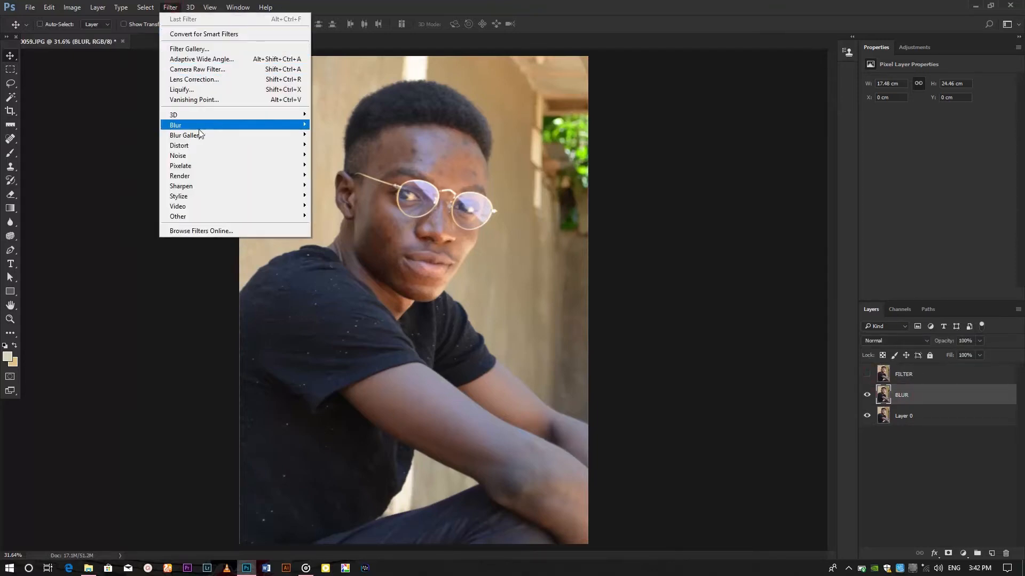
{"action": "mouse_move", "coordinate": [199, 126]}
{"action": "left_click", "coordinate": [342, 165]}
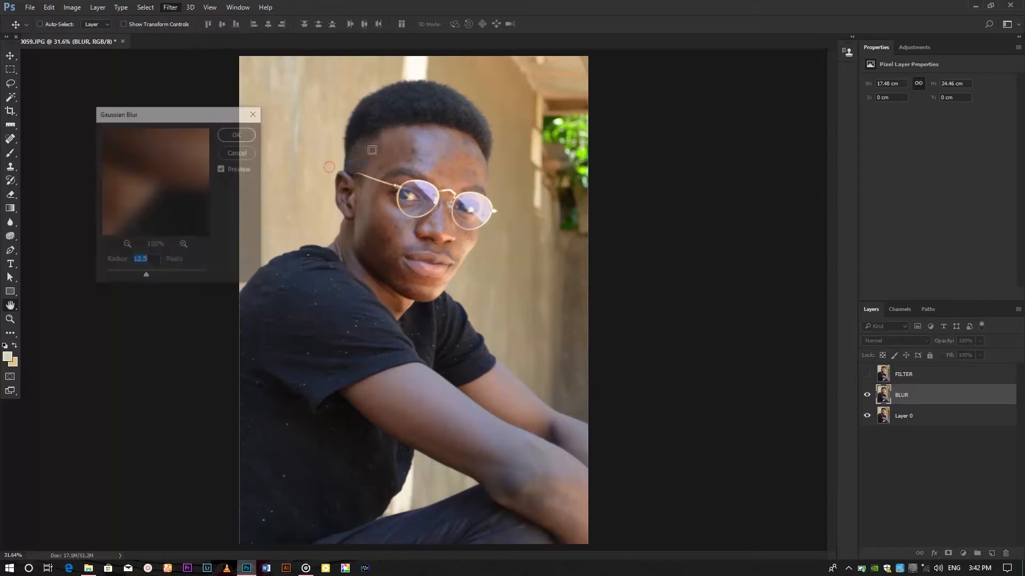
{"action": "left_click_drag", "start_coordinate": [391, 118], "coordinate": [769, 120]}
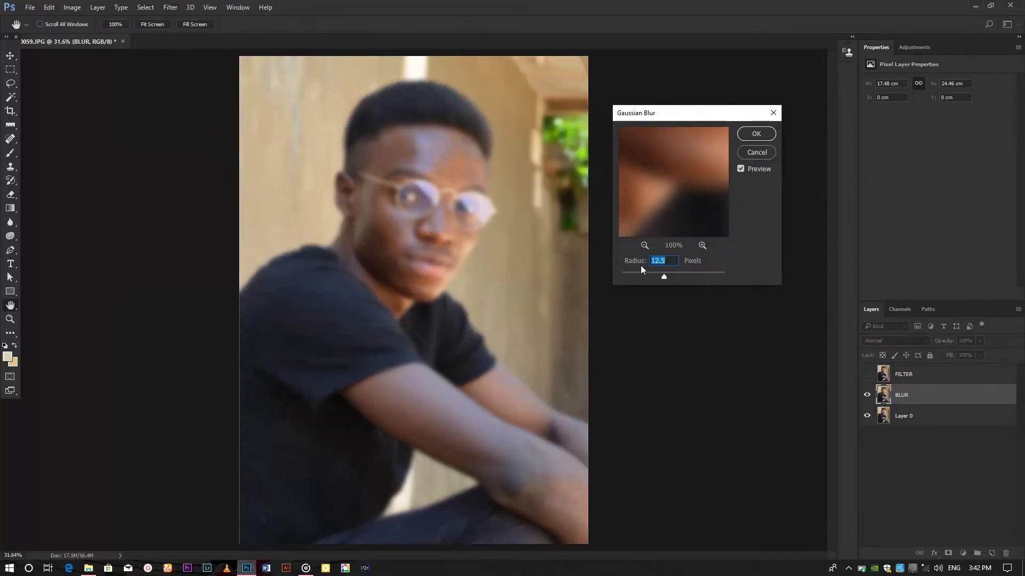
{"action": "left_click_drag", "start_coordinate": [632, 273], "coordinate": [629, 274]}
Step: Preview parts of the face and apply the Gaussian Blur with a radius of about 3 pixels
{"action": "left_click", "coordinate": [357, 141]}
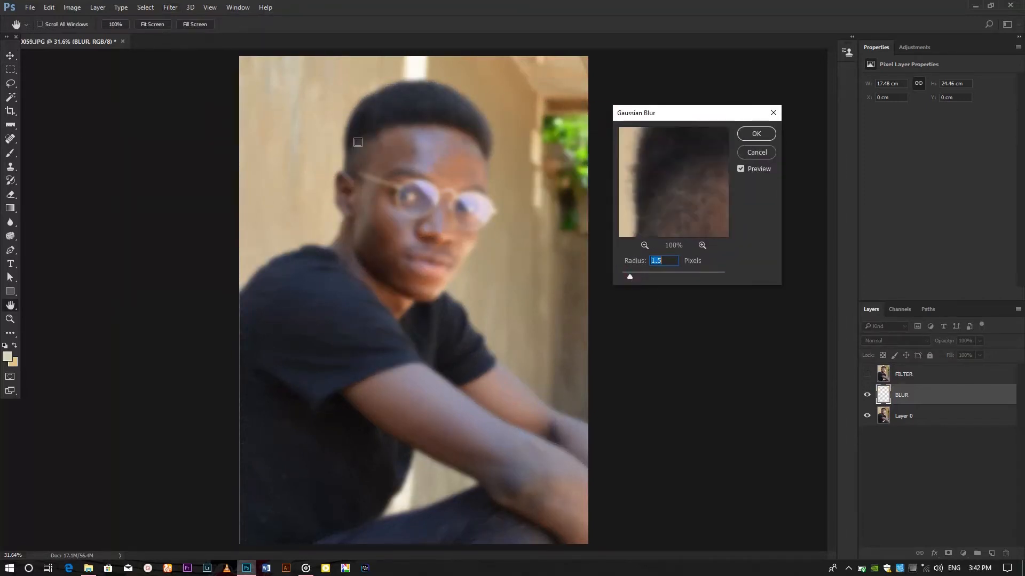
{"action": "left_click", "coordinate": [385, 168]}
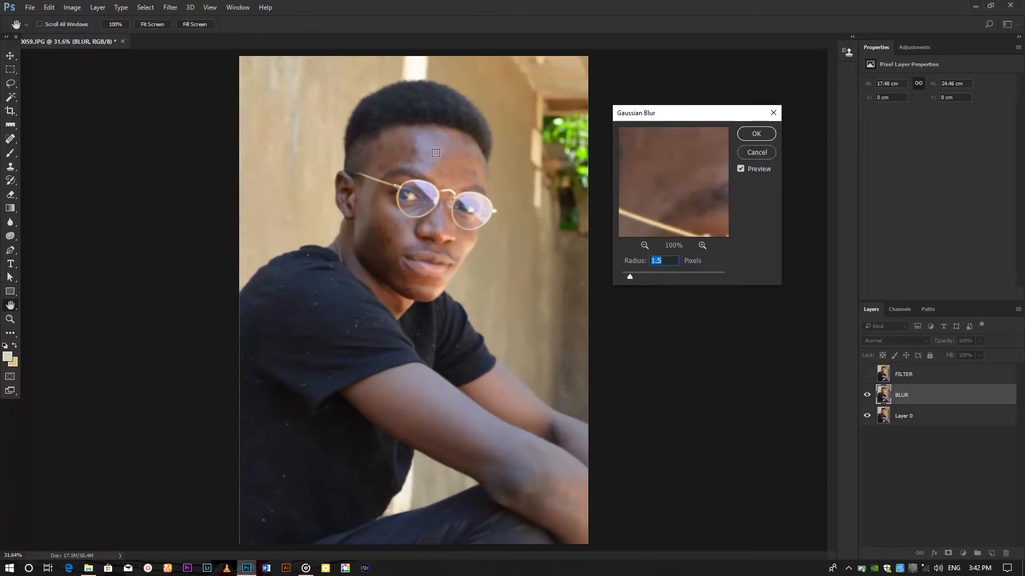
{"action": "left_click", "coordinate": [446, 197]}
{"action": "left_click", "coordinate": [439, 188]}
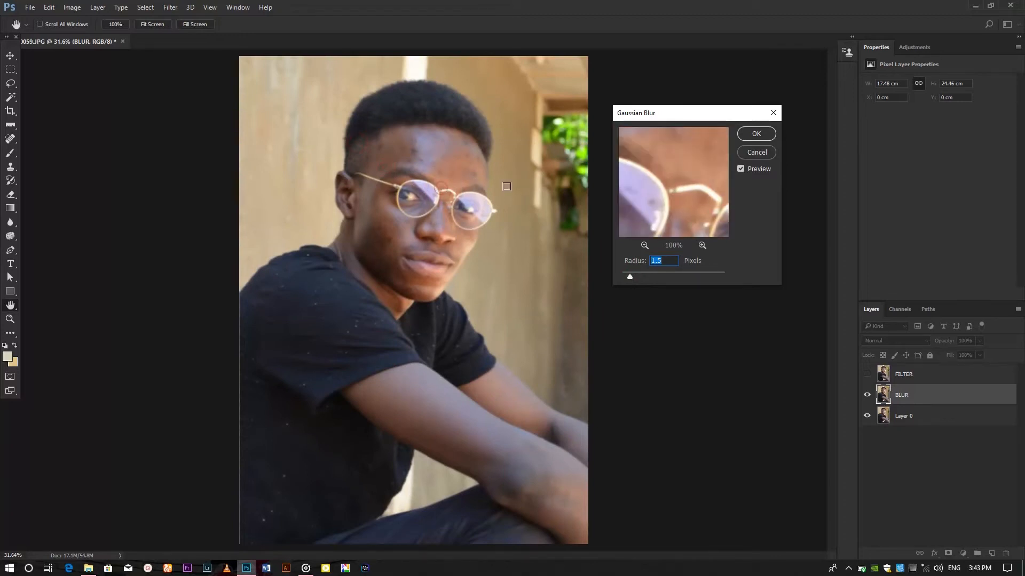
{"action": "left_click_drag", "start_coordinate": [637, 181], "coordinate": [667, 190]}
{"action": "left_click_drag", "start_coordinate": [630, 193], "coordinate": [678, 180]}
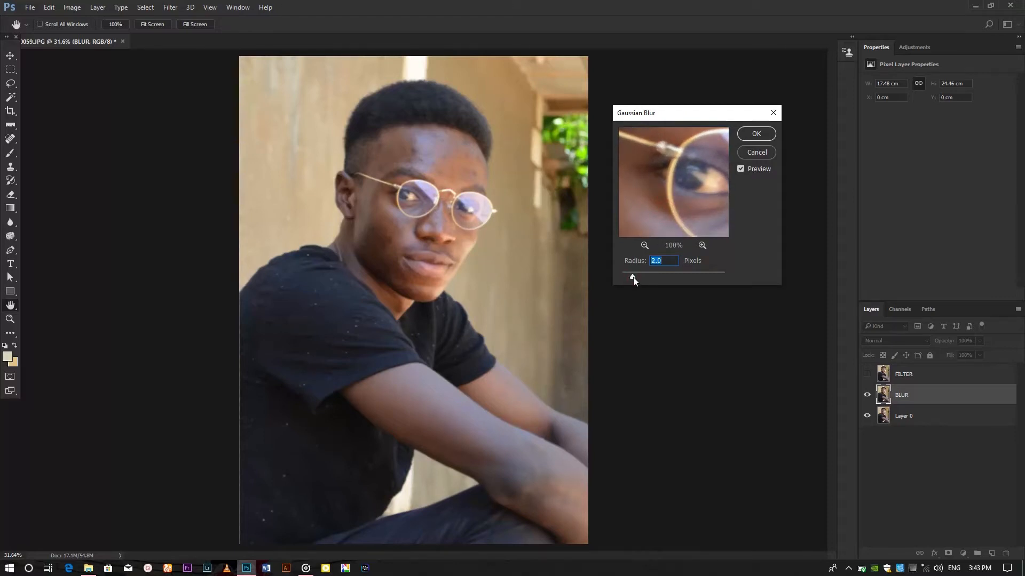
{"action": "left_click_drag", "start_coordinate": [633, 277], "coordinate": [641, 277]}
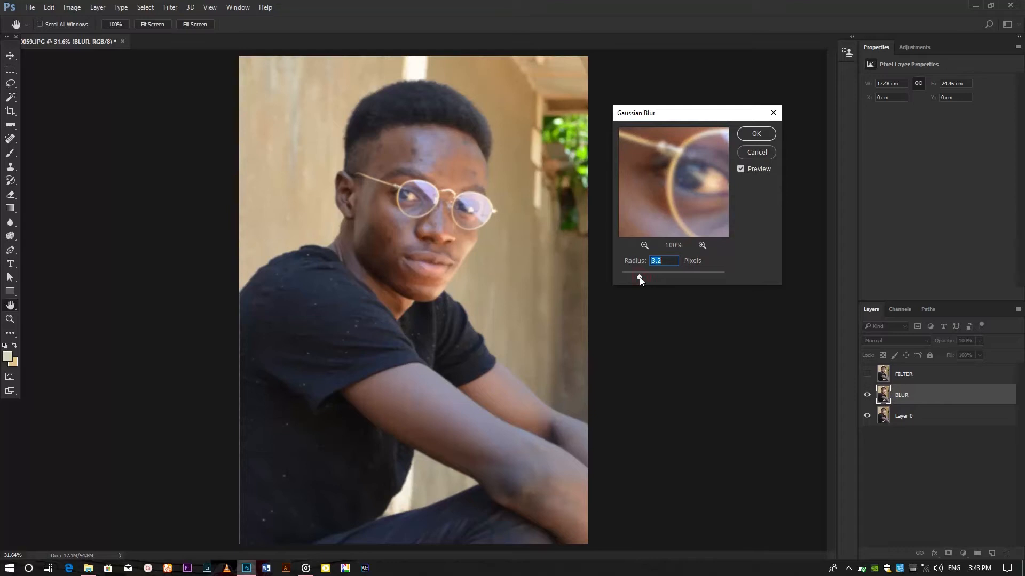
{"action": "left_click_drag", "start_coordinate": [635, 278], "coordinate": [634, 277]}
{"action": "left_click", "coordinate": [748, 135]}
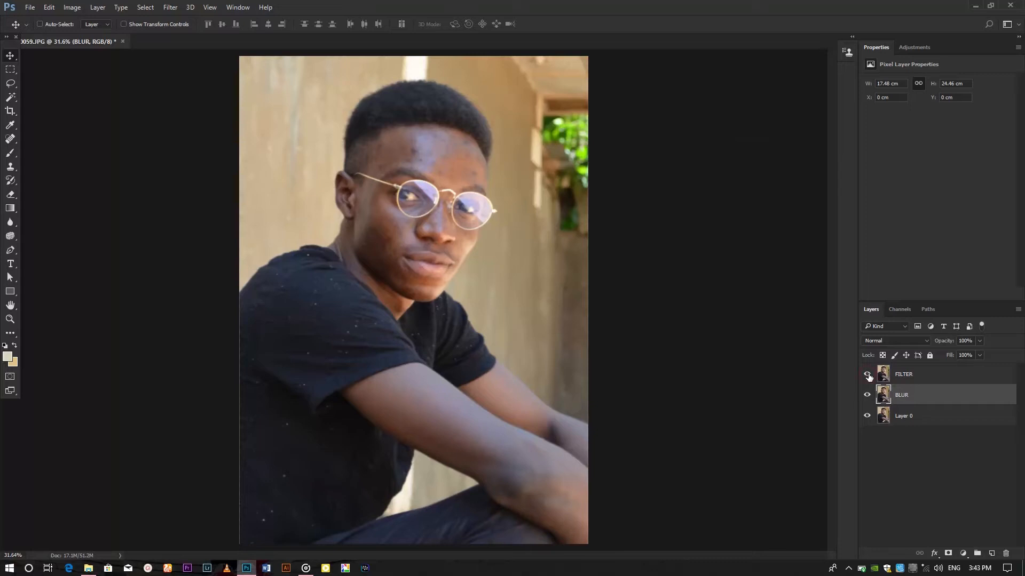
Step: Apply another Gaussian Blur to the BLUR layer with a 3.5 pixel radius
{"action": "left_click", "coordinate": [178, 7]}
{"action": "mouse_move", "coordinate": [214, 125]}
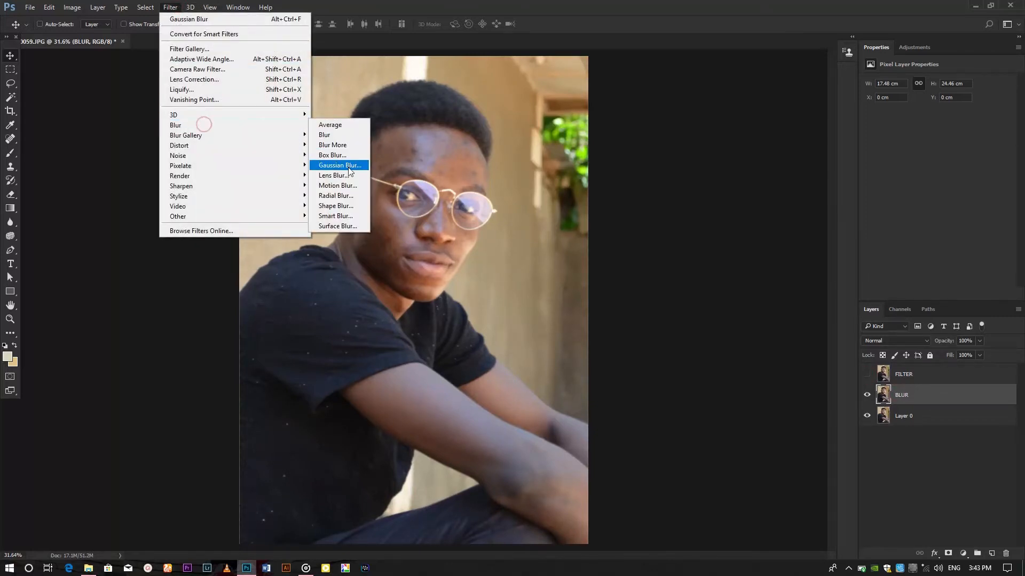
{"action": "left_click", "coordinate": [339, 165]}
{"action": "left_click_drag", "start_coordinate": [637, 276], "coordinate": [641, 277]}
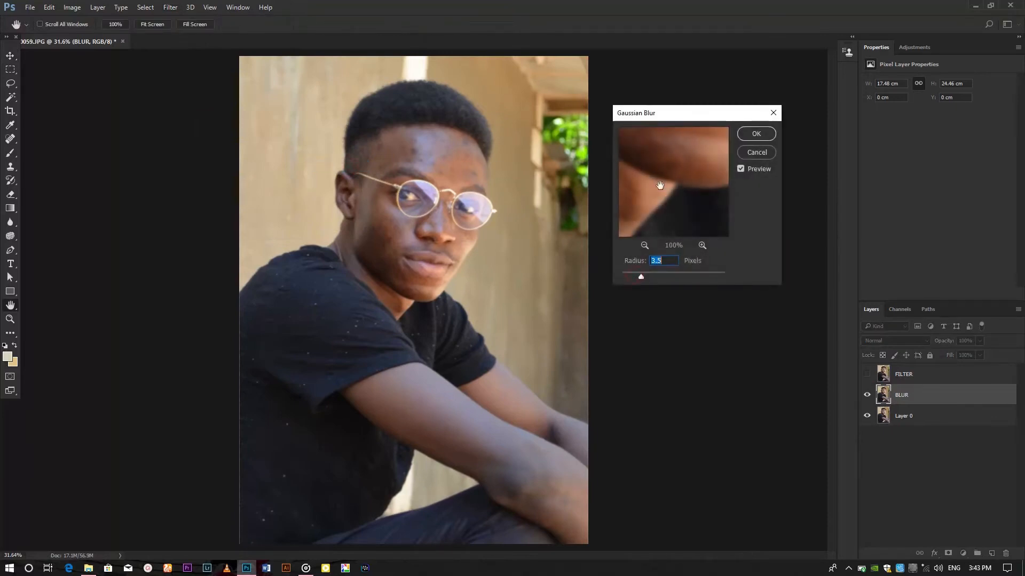
{"action": "left_click_drag", "start_coordinate": [660, 185], "coordinate": [682, 217]}
{"action": "left_click_drag", "start_coordinate": [686, 154], "coordinate": [687, 272]}
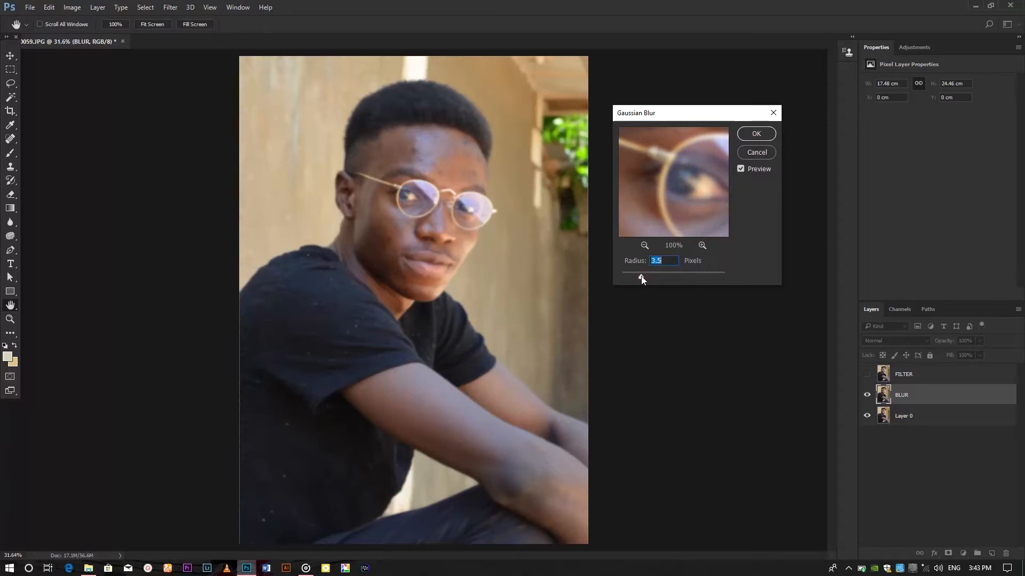
{"action": "left_click", "coordinate": [756, 134]}
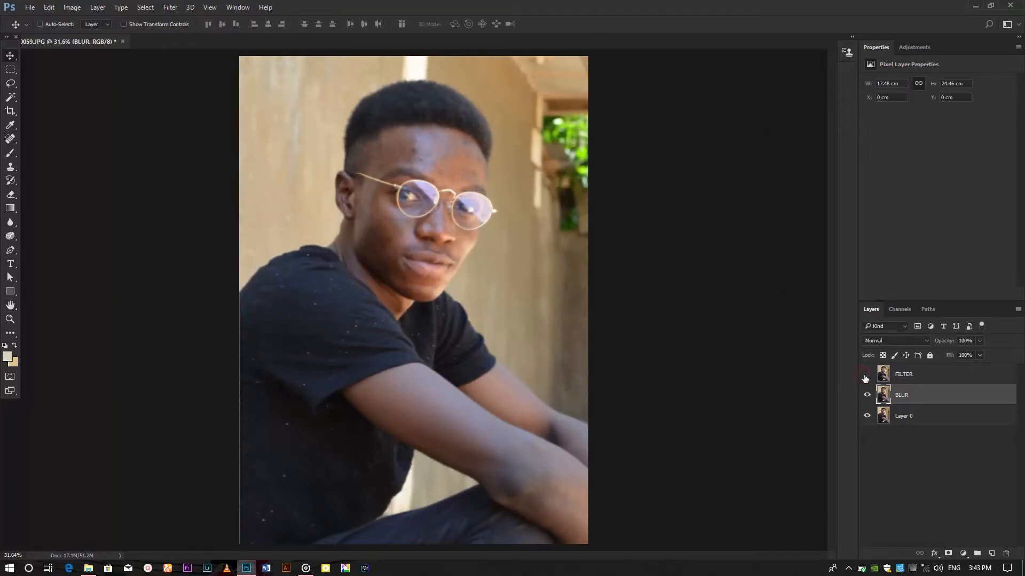
Step: Select the FILTER layer and toggle its visibility to compare it with the blurred layer up close
{"action": "left_click", "coordinate": [866, 376]}
{"action": "left_click", "coordinate": [907, 377]}
{"action": "left_click_drag", "start_coordinate": [403, 155], "coordinate": [414, 135]}
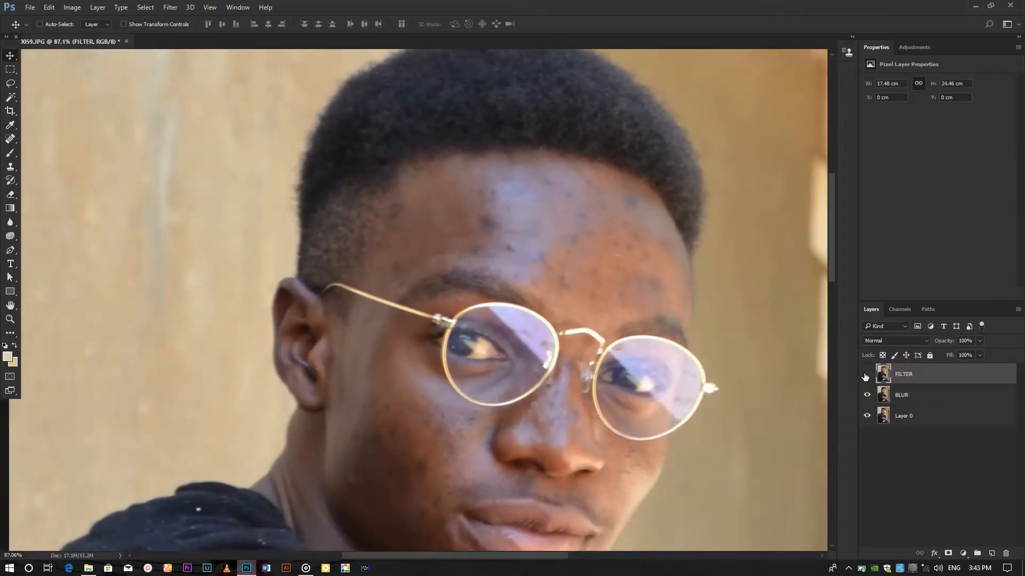
{"action": "left_click", "coordinate": [865, 376]}
{"action": "left_click_drag", "start_coordinate": [763, 375], "coordinate": [626, 334]}
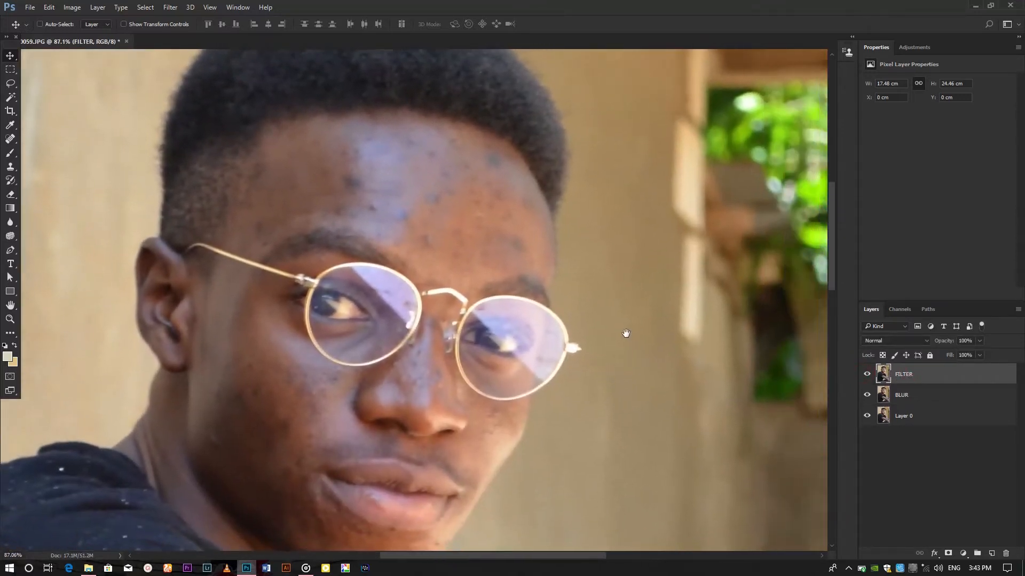
{"action": "left_click", "coordinate": [867, 374]}
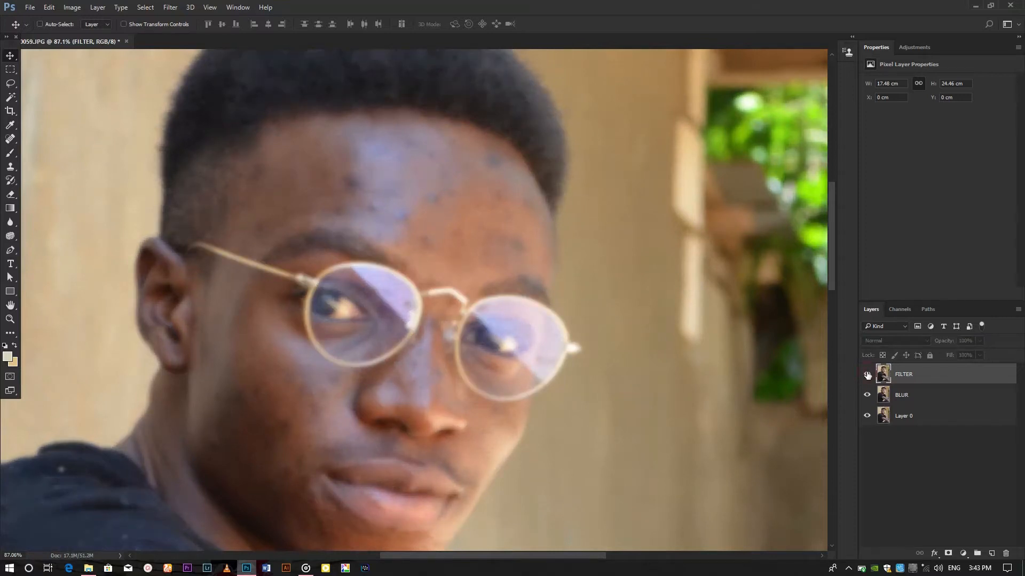
{"action": "left_click", "coordinate": [868, 375]}
{"action": "left_click", "coordinate": [868, 375]}
{"action": "left_click", "coordinate": [867, 375]}
{"action": "left_click_drag", "start_coordinate": [819, 392], "coordinate": [755, 351]}
{"action": "key", "text": "ctrl+0"}
{"action": "left_click_drag", "start_coordinate": [555, 312], "coordinate": [553, 306]}
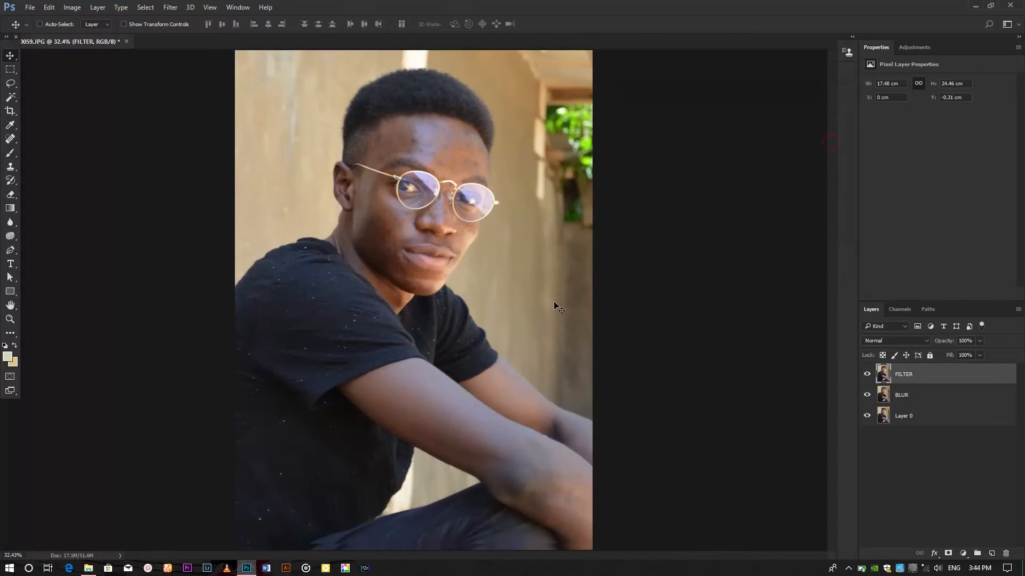
{"action": "key", "text": "ctrl+z"}
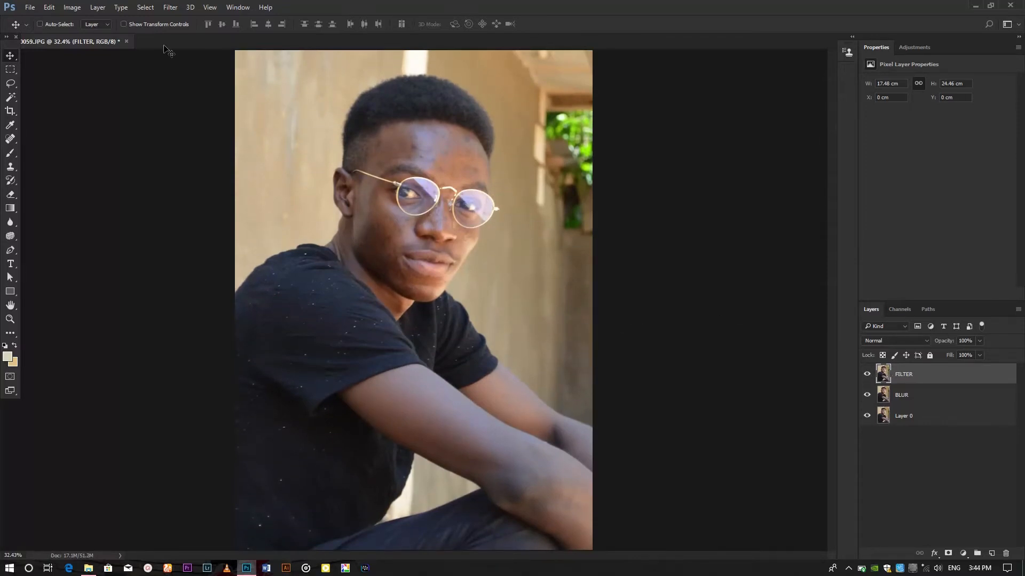
Step: Apply Image to the FILTER layer from the BLUR layer with Subtract blending, scale 2 and offset 128
{"action": "left_click", "coordinate": [81, 11]}
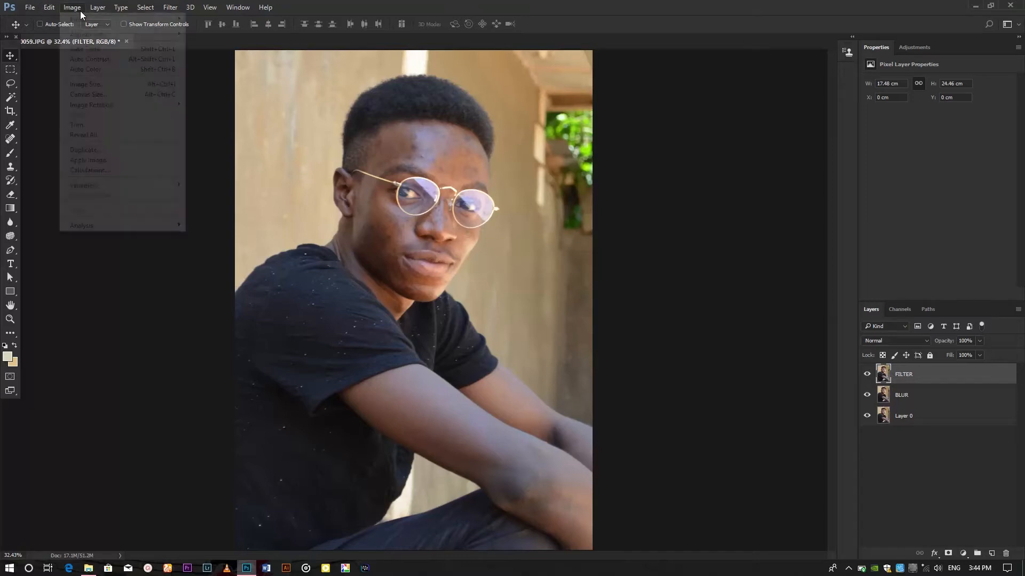
{"action": "mouse_move", "coordinate": [121, 40]}
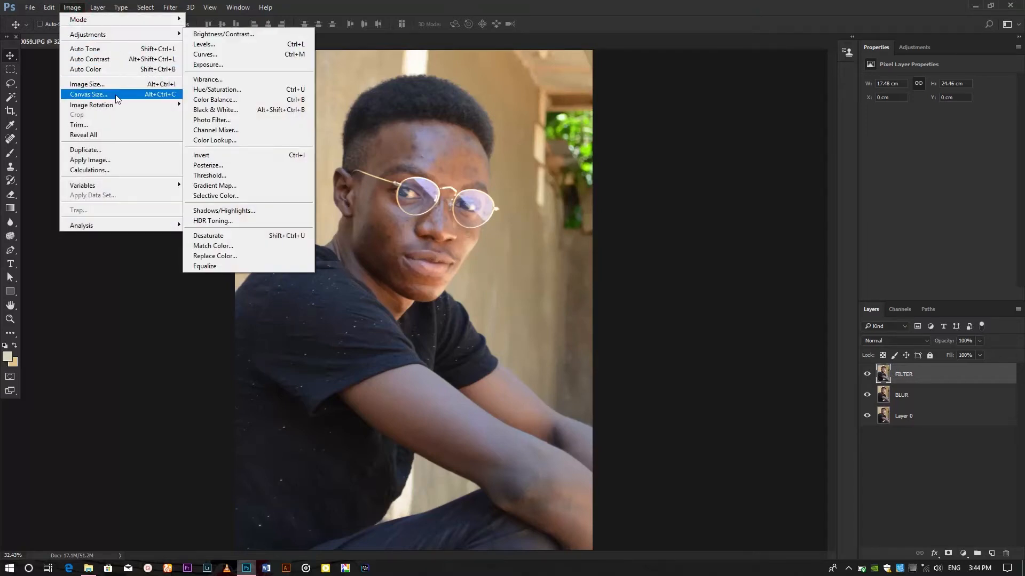
{"action": "left_click", "coordinate": [123, 159]}
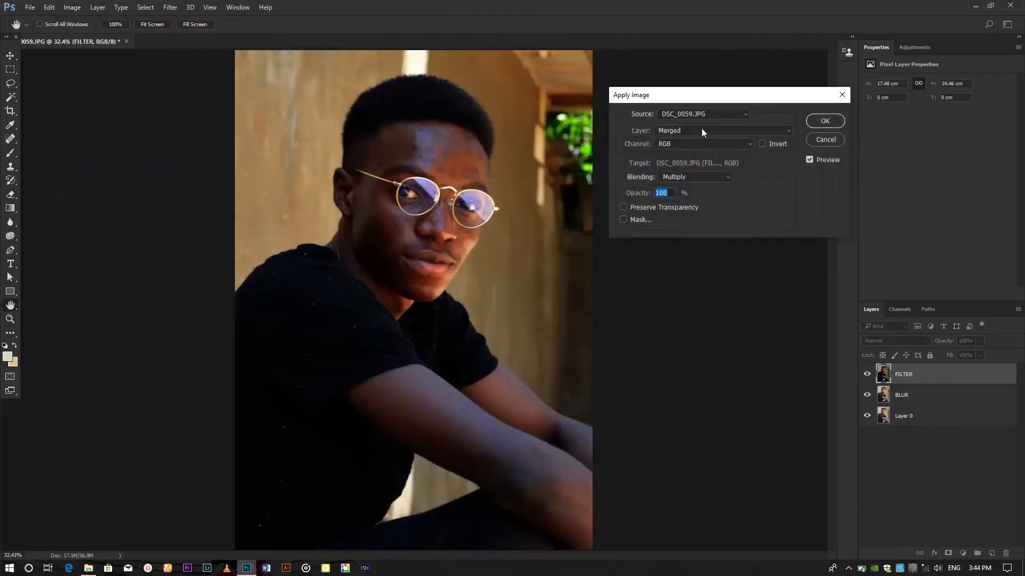
{"action": "left_click", "coordinate": [701, 128]}
{"action": "left_click", "coordinate": [684, 162]}
{"action": "left_click", "coordinate": [683, 142]}
{"action": "left_click", "coordinate": [681, 154]}
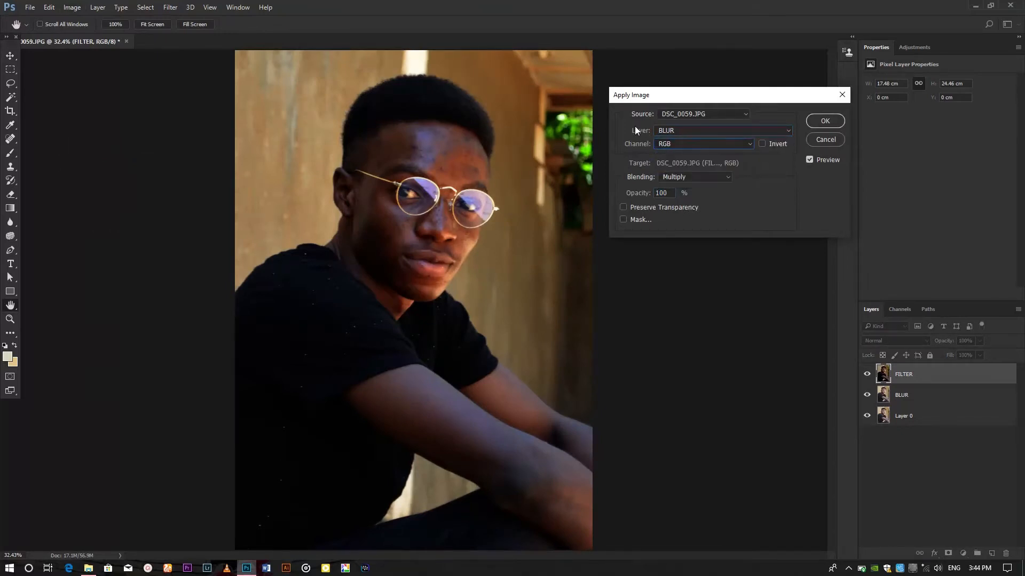
{"action": "left_click", "coordinate": [702, 180]}
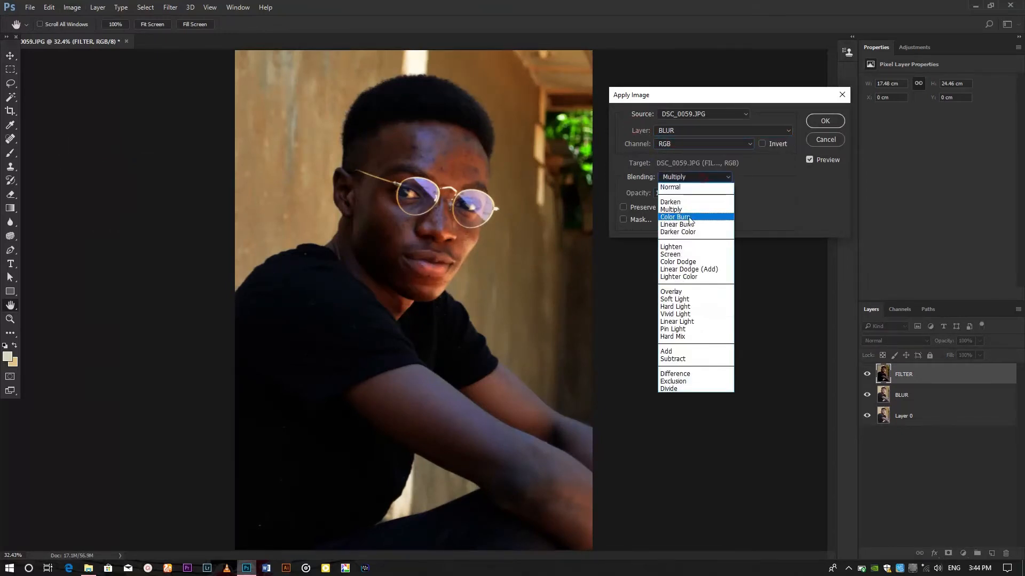
{"action": "left_click", "coordinate": [677, 359]}
{"action": "double_click", "coordinate": [760, 193]}
{"action": "type", "text": "2"}
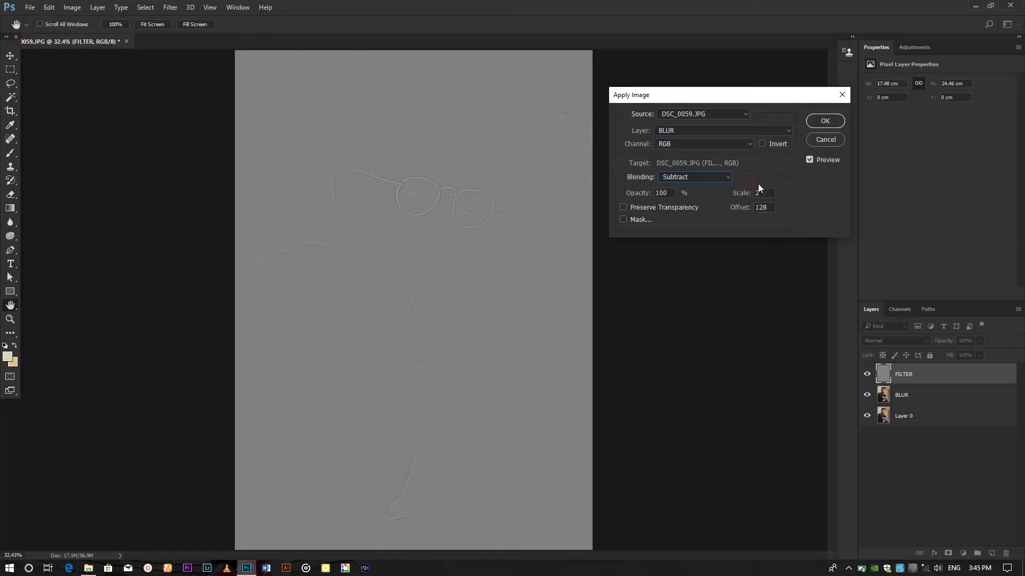
{"action": "left_click", "coordinate": [829, 122]}
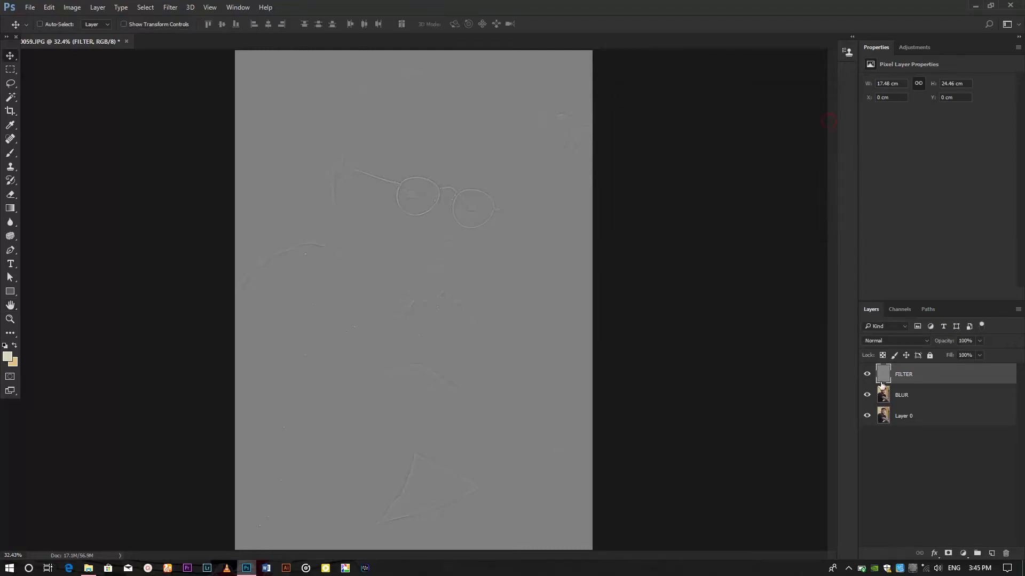
Step: Set the FILTER layer's blending mode to Linear Light
{"action": "left_click", "coordinate": [918, 341]}
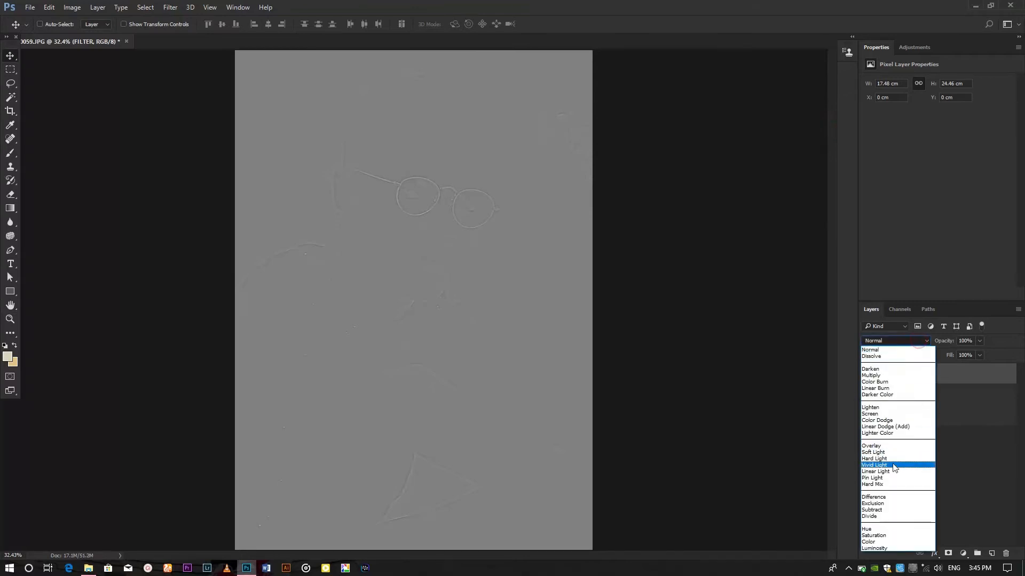
{"action": "left_click", "coordinate": [875, 472]}
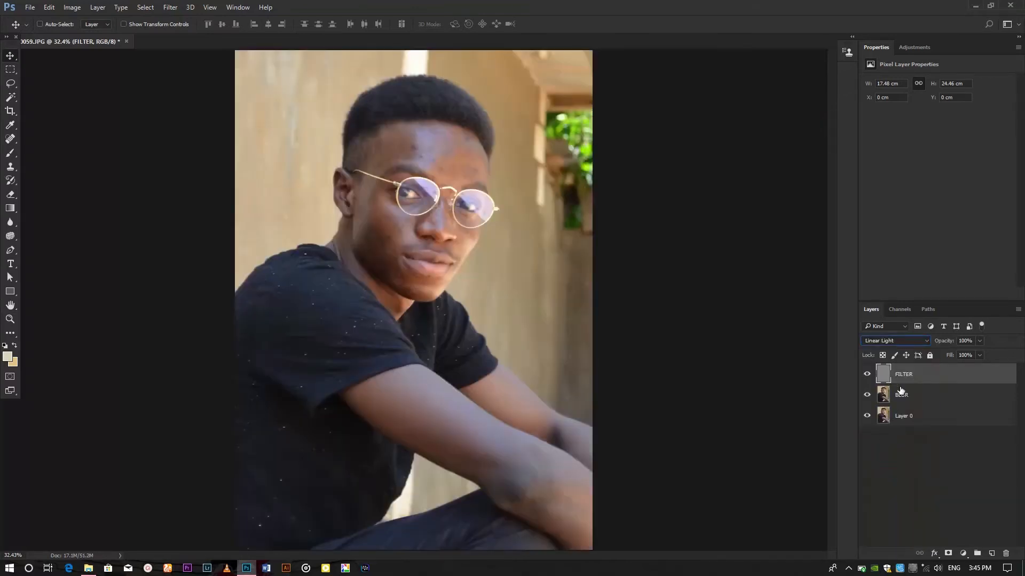
{"action": "left_click", "coordinate": [950, 415]}
{"action": "left_click", "coordinate": [933, 377]}
Step: Toggle the FILTER layer's visibility while zoomed into the face to compare the retouched and original skin
{"action": "left_click", "coordinate": [867, 374]}
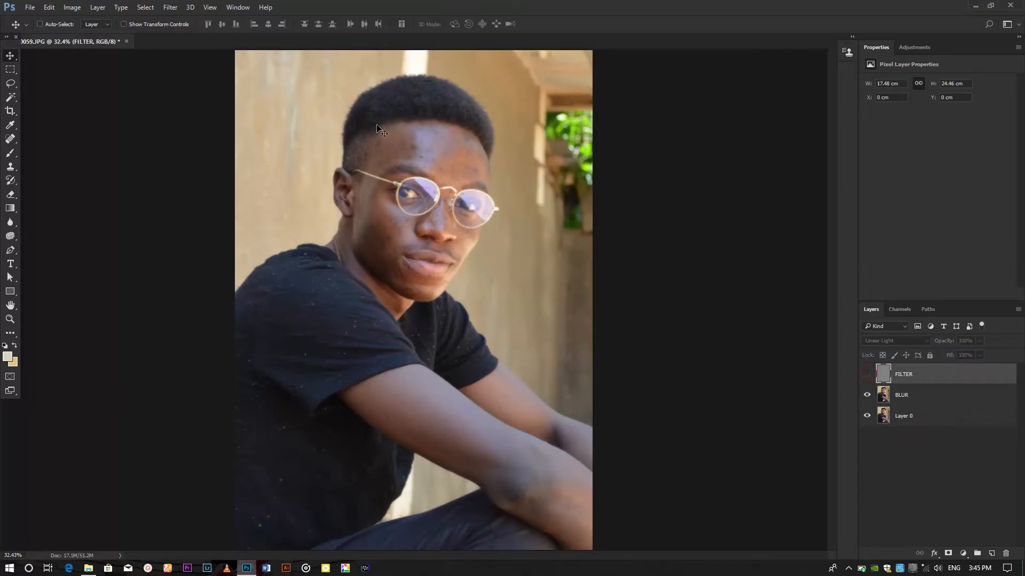
{"action": "left_click_drag", "start_coordinate": [369, 116], "coordinate": [498, 224]}
{"action": "left_click", "coordinate": [868, 375]}
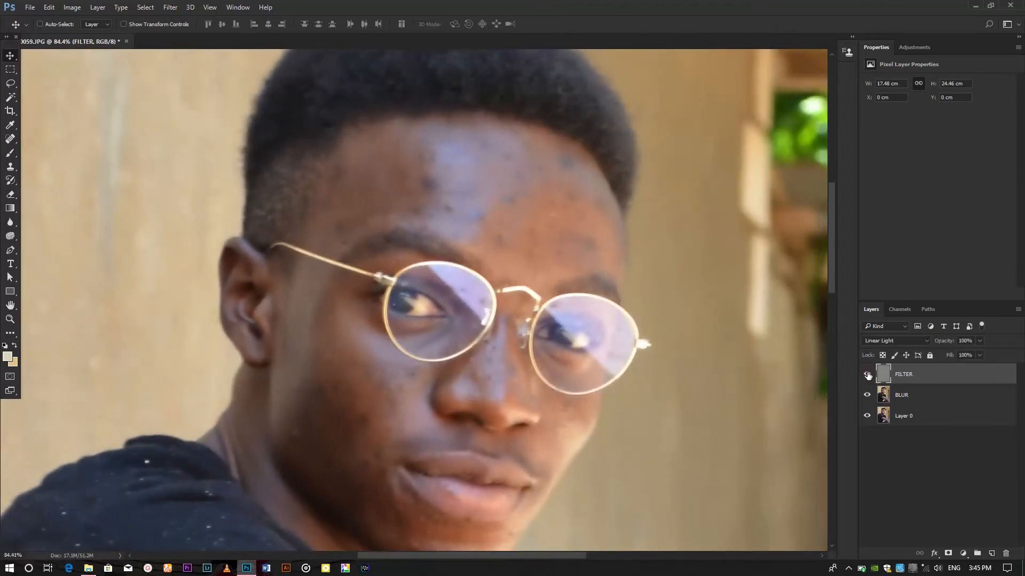
{"action": "left_click", "coordinate": [868, 375]}
{"action": "left_click", "coordinate": [867, 375]}
{"action": "left_click", "coordinate": [867, 375]}
{"action": "left_click", "coordinate": [867, 374]}
{"action": "left_click", "coordinate": [867, 376]}
{"action": "left_click", "coordinate": [867, 375]}
{"action": "left_click_drag", "start_coordinate": [762, 406], "coordinate": [712, 359]}
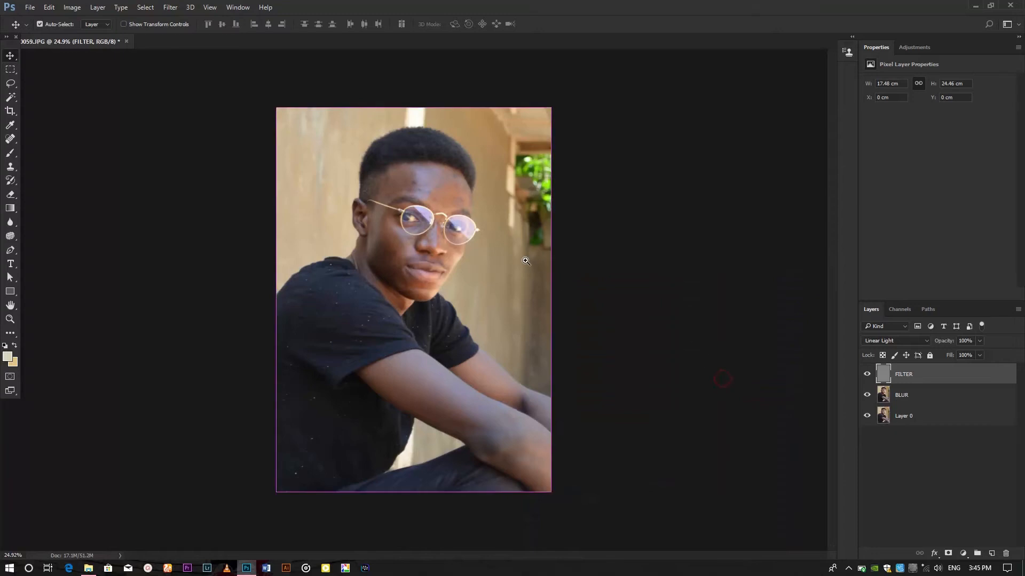
{"action": "mouse_move", "coordinate": [526, 260]}
{"action": "left_mouse_down"}
{"action": "mouse_move", "coordinate": [556, 275]}
{"action": "mouse_move", "coordinate": [544, 262]}
{"action": "left_mouse_up"}
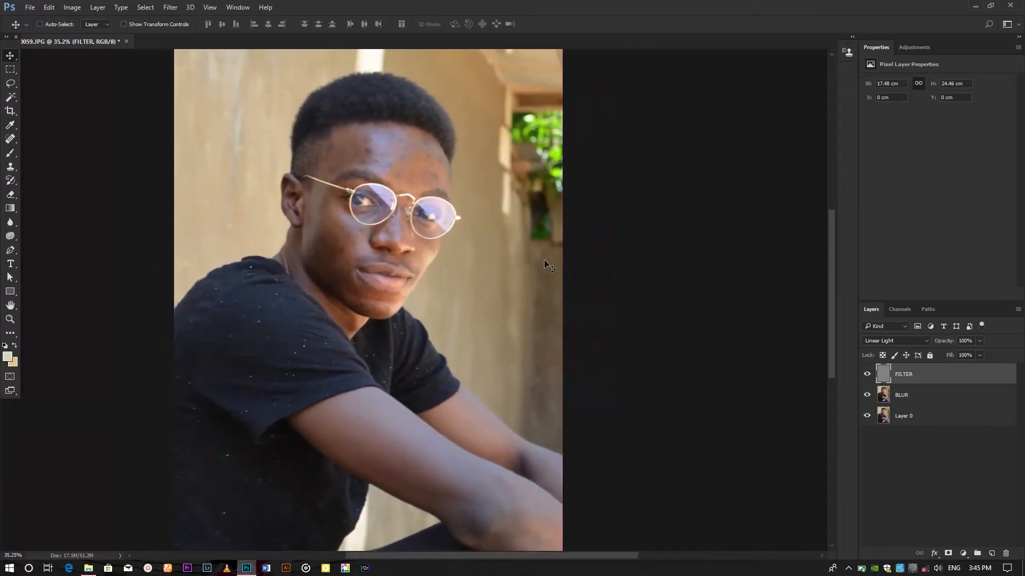
{"action": "key", "text": "ctrl+0"}
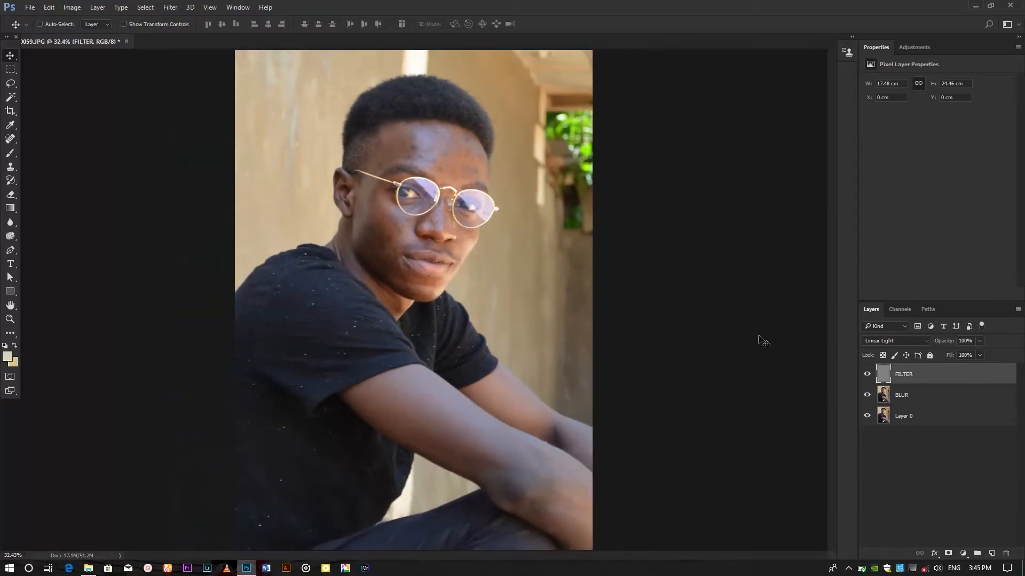
Step: Select the BLUR layer and draw a Lasso selection around the upper right forehead
{"action": "left_click", "coordinate": [905, 397]}
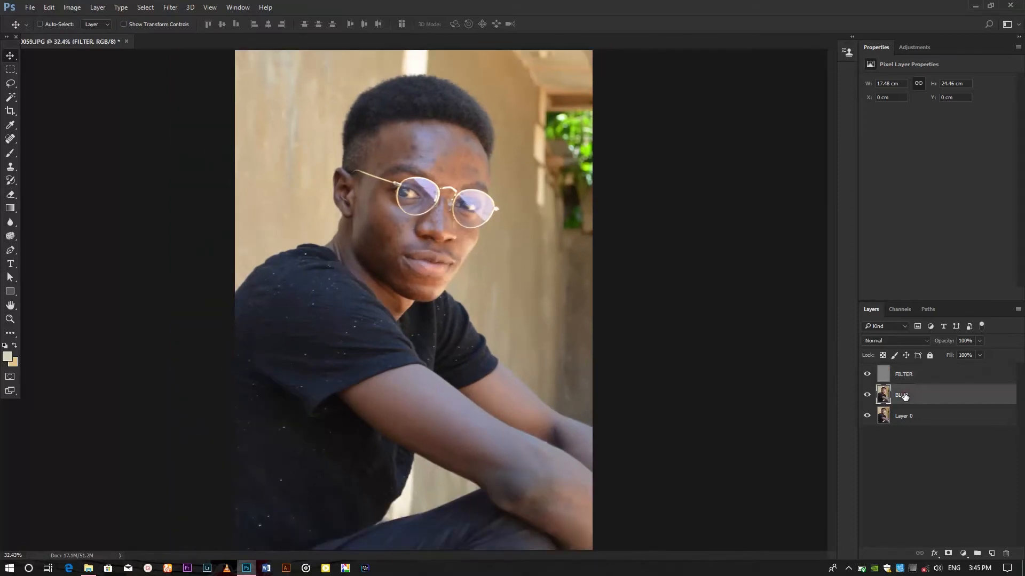
{"action": "left_click", "coordinate": [11, 84]}
{"action": "left_click", "coordinate": [41, 86]}
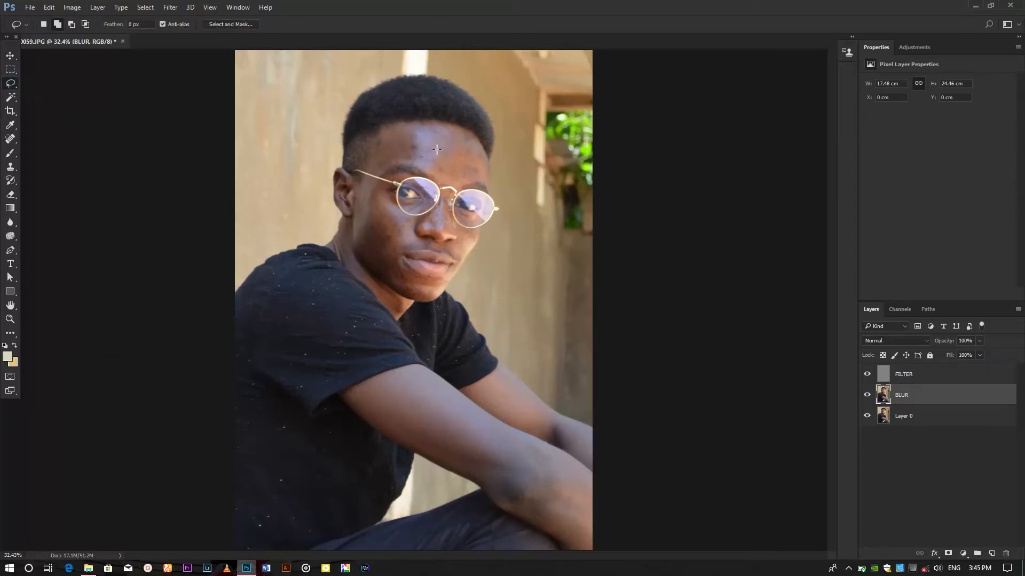
{"action": "key", "text": "ctrl+plus"}
{"action": "key", "text": "ctrl+plus"}
{"action": "key", "text": "ctrl+plus"}
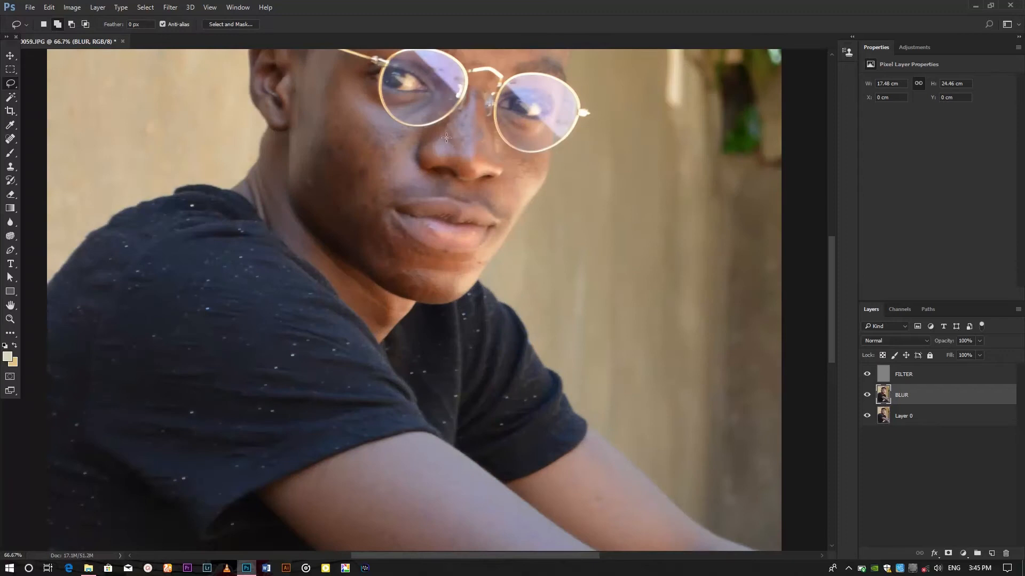
{"action": "mouse_move", "coordinate": [446, 140]}
{"action": "left_mouse_down"}
{"action": "mouse_move", "coordinate": [482, 149]}
{"action": "mouse_move", "coordinate": [547, 194]}
{"action": "mouse_move", "coordinate": [581, 330]}
{"action": "left_mouse_up"}
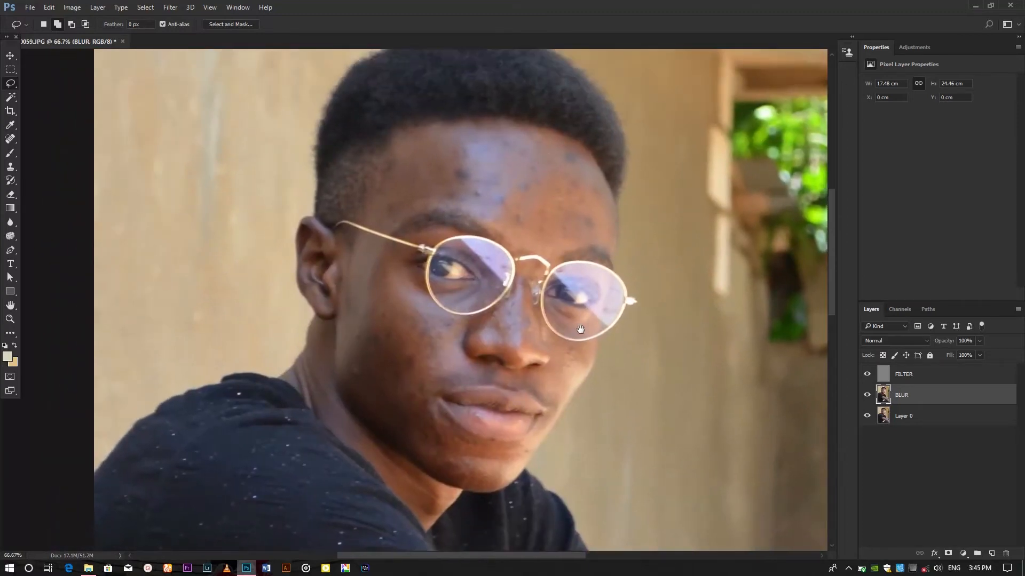
{"action": "left_click_drag", "start_coordinate": [437, 108], "coordinate": [483, 157]}
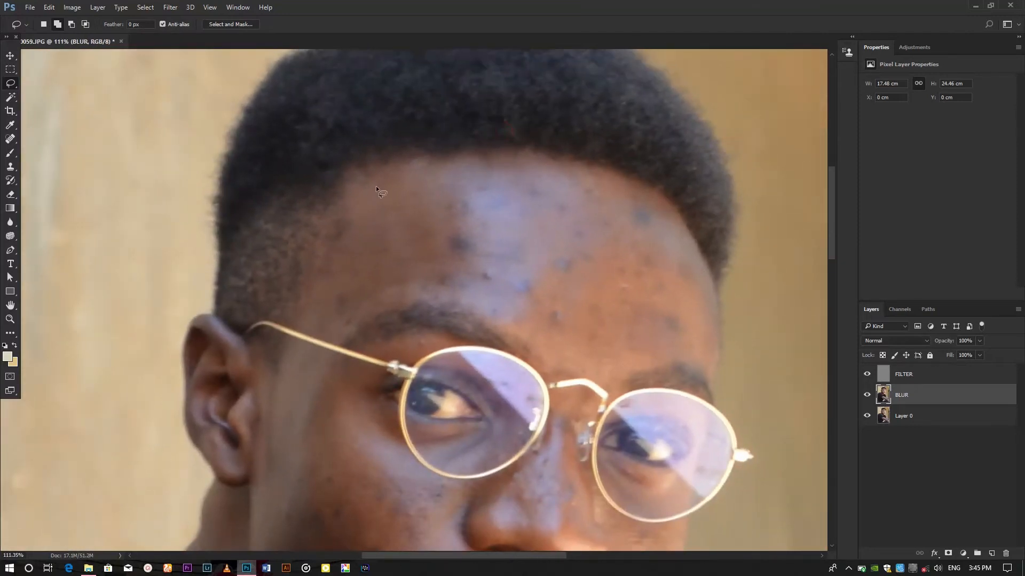
{"action": "left_click_drag", "start_coordinate": [384, 178], "coordinate": [486, 162]}
{"action": "left_click_drag", "start_coordinate": [678, 224], "coordinate": [688, 272]}
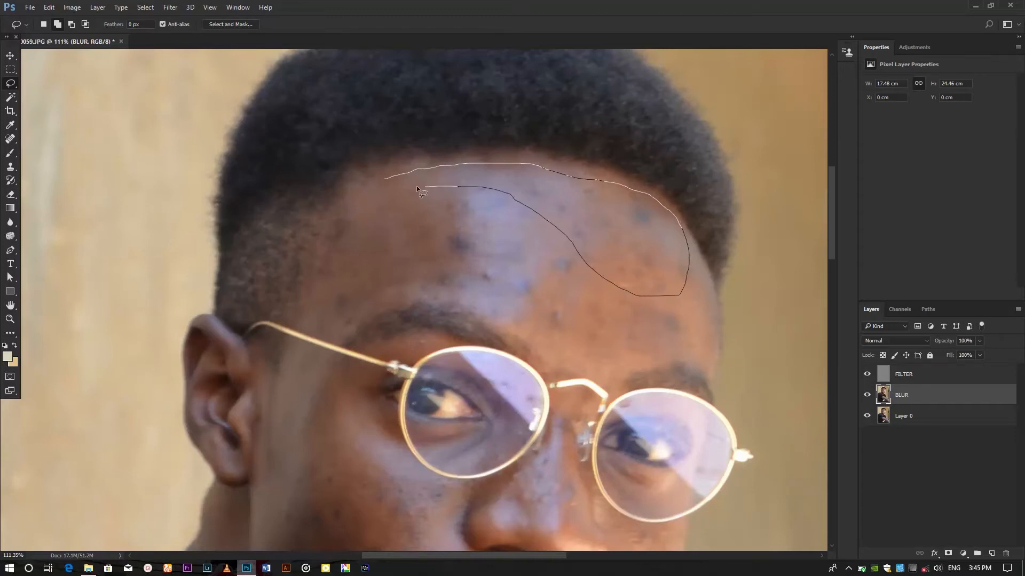
{"action": "left_click_drag", "start_coordinate": [417, 189], "coordinate": [393, 186]}
Step: Feather the forehead selection by 30 pixels
{"action": "right_click", "coordinate": [613, 200]}
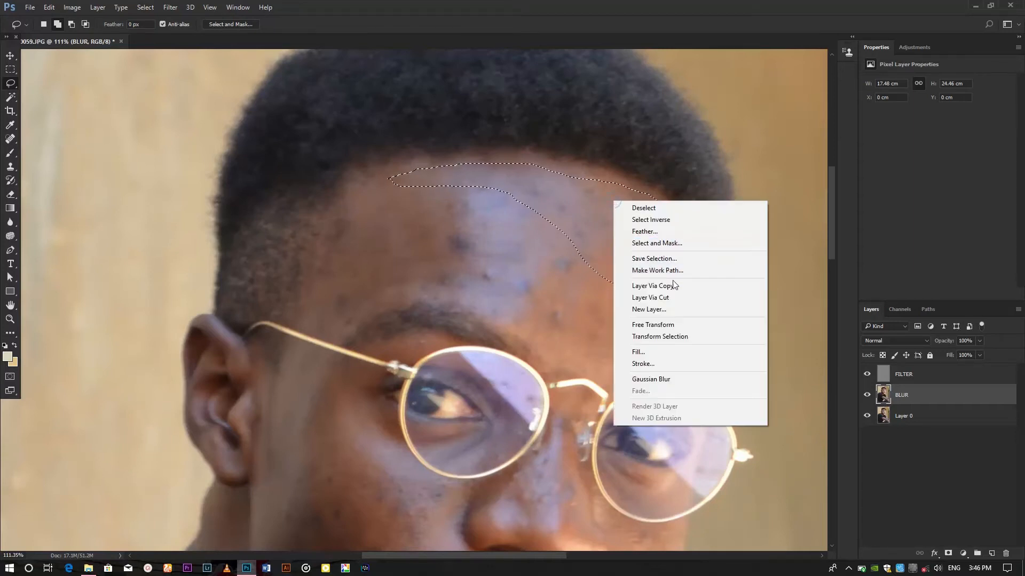
{"action": "left_click", "coordinate": [654, 233]}
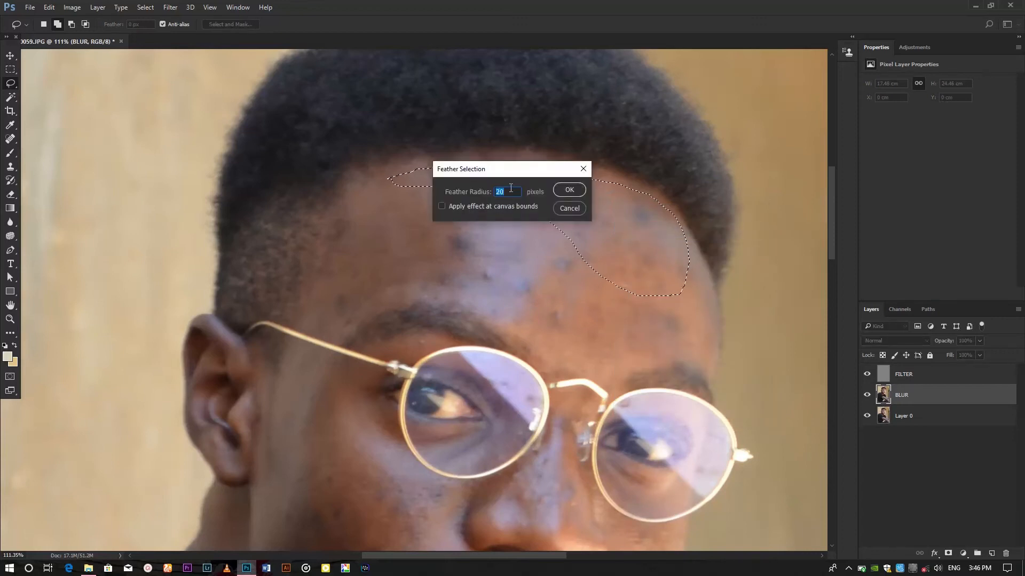
{"action": "type", "text": "30"}
{"action": "key", "text": "Return"}
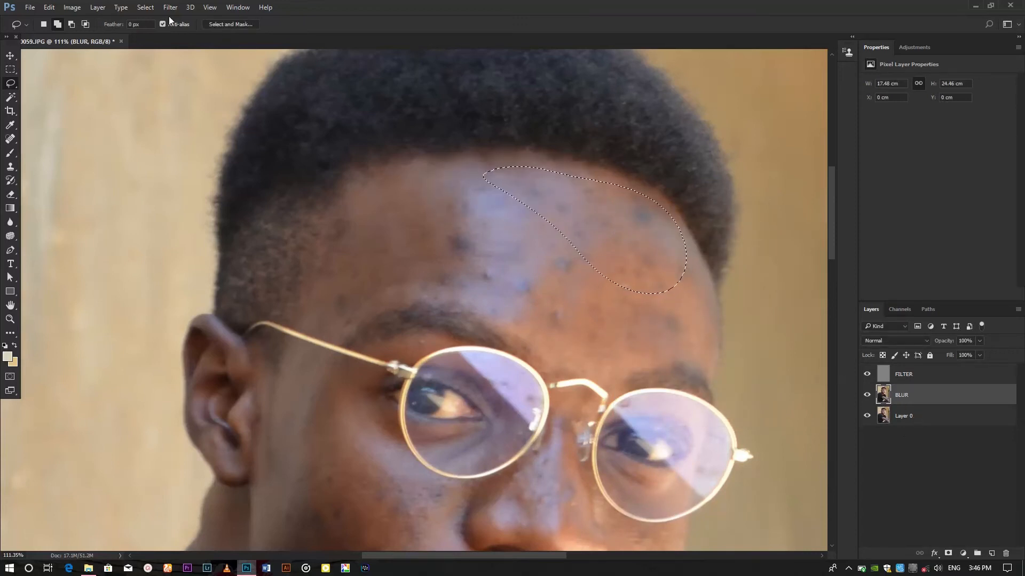
Step: Apply a Gaussian Blur of about 17 pixels to the forehead selection on the BLUR layer
{"action": "left_click", "coordinate": [170, 7]}
{"action": "left_click", "coordinate": [197, 125]}
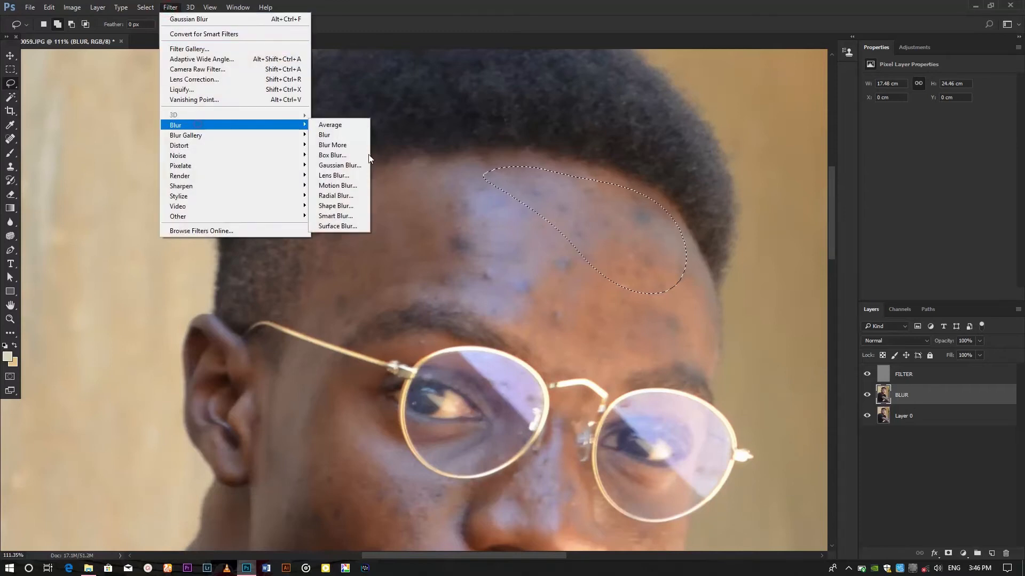
{"action": "left_click", "coordinate": [366, 166]}
{"action": "left_click_drag", "start_coordinate": [707, 113], "coordinate": [860, 94]}
{"action": "mouse_move", "coordinate": [809, 256]}
{"action": "left_mouse_down"}
{"action": "mouse_move", "coordinate": [824, 255]}
{"action": "mouse_move", "coordinate": [810, 256]}
{"action": "mouse_move", "coordinate": [815, 248]}
{"action": "left_mouse_up"}
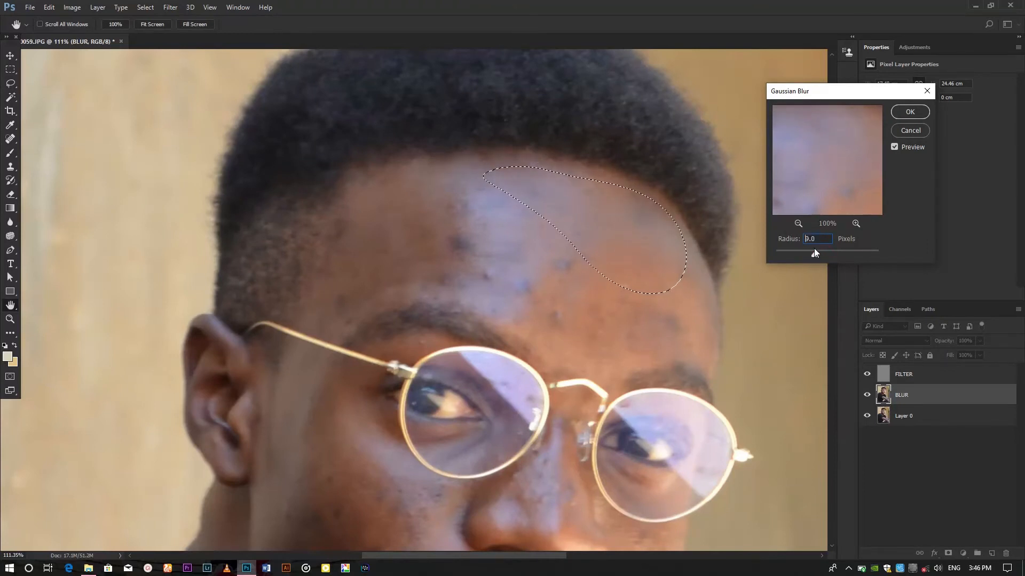
{"action": "left_click", "coordinate": [799, 223]}
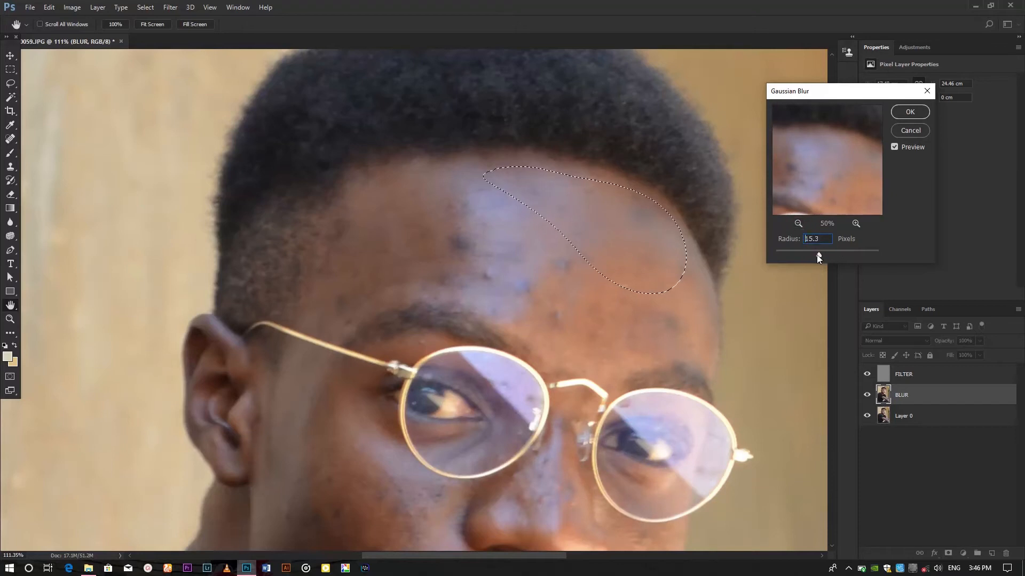
{"action": "left_click_drag", "start_coordinate": [817, 254], "coordinate": [824, 254]}
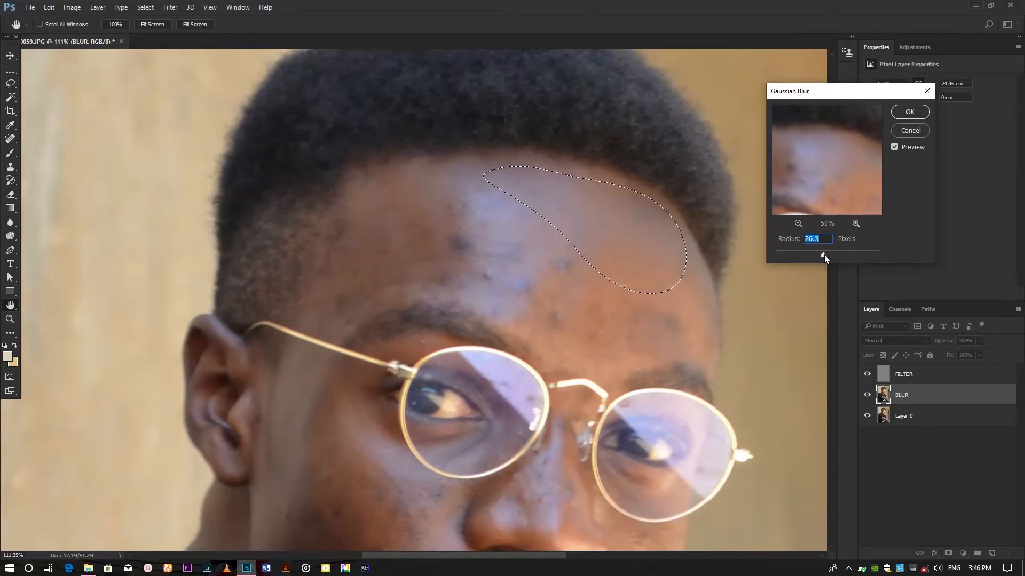
{"action": "left_click_drag", "start_coordinate": [824, 255], "coordinate": [819, 255]}
{"action": "left_click", "coordinate": [909, 113]}
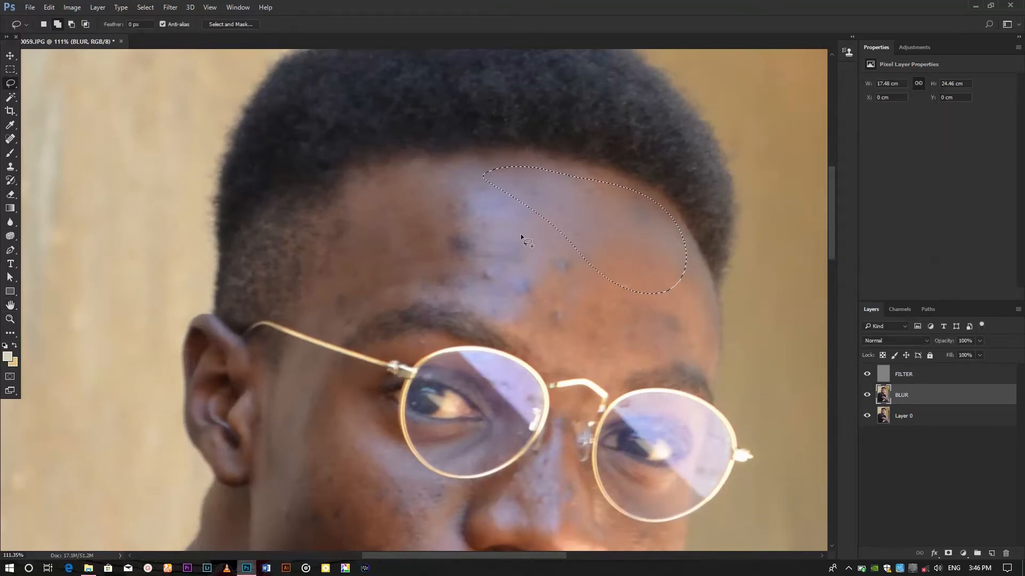
Step: Deselect, lasso the blemished central forehead patch and feather it by 30 pixels
{"action": "right_click", "coordinate": [553, 212]}
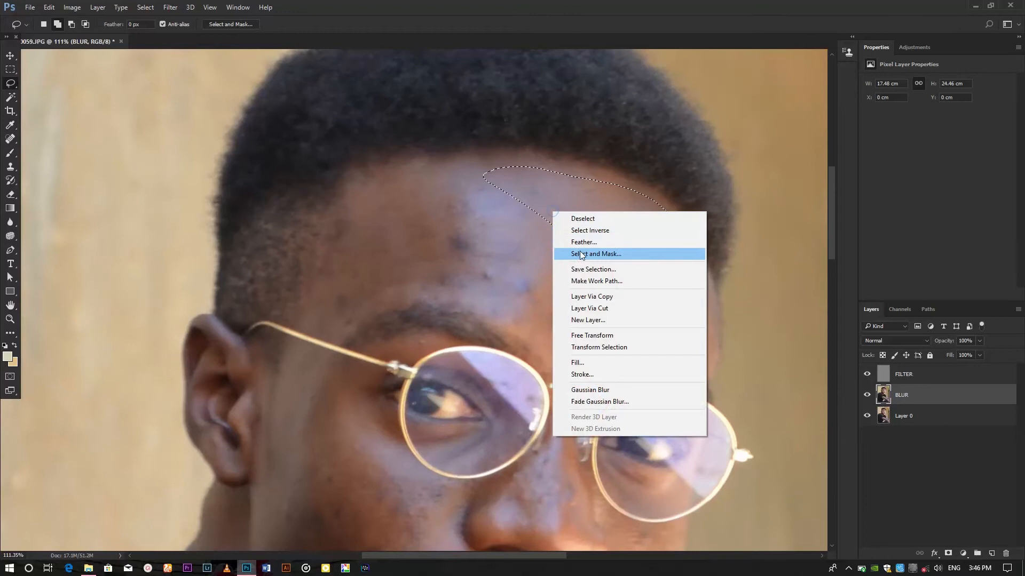
{"action": "left_click", "coordinate": [578, 218]}
{"action": "mouse_move", "coordinate": [487, 186]}
{"action": "left_mouse_down"}
{"action": "mouse_move", "coordinate": [432, 198]}
{"action": "mouse_move", "coordinate": [419, 233]}
{"action": "left_mouse_up"}
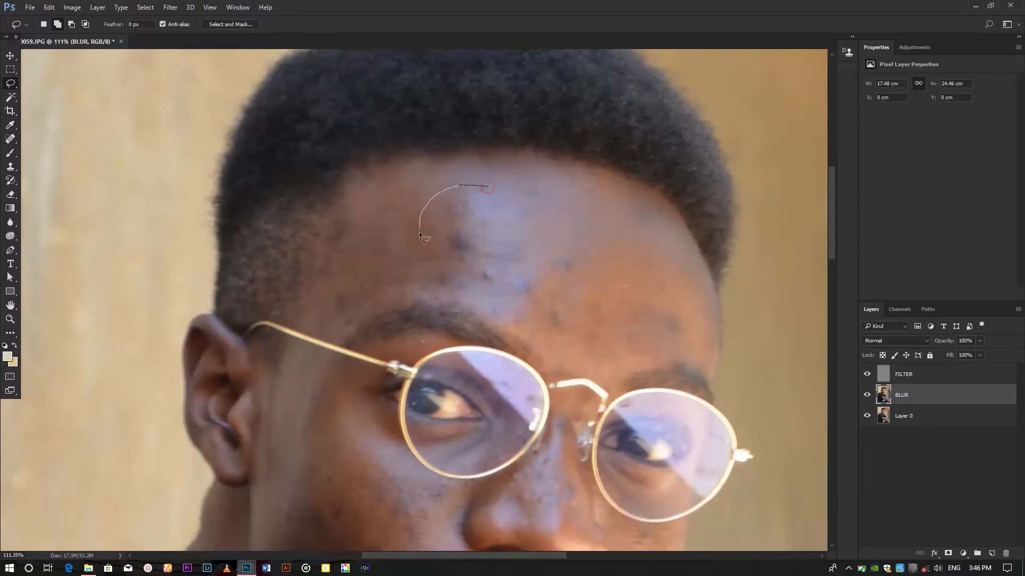
{"action": "left_click_drag", "start_coordinate": [556, 209], "coordinate": [557, 210]}
{"action": "right_click", "coordinate": [518, 247]}
{"action": "left_click", "coordinate": [568, 279]}
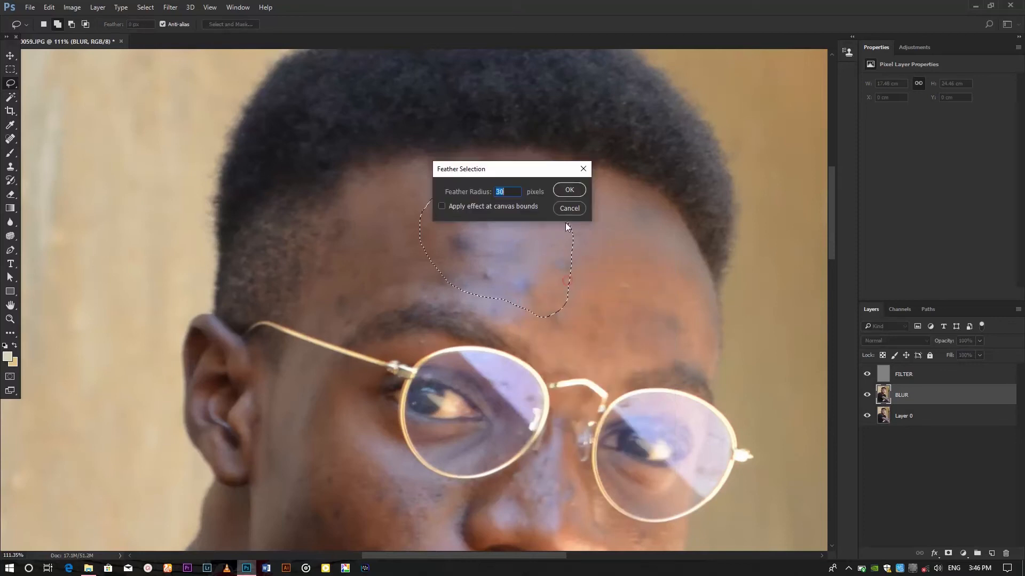
{"action": "left_click", "coordinate": [568, 190]}
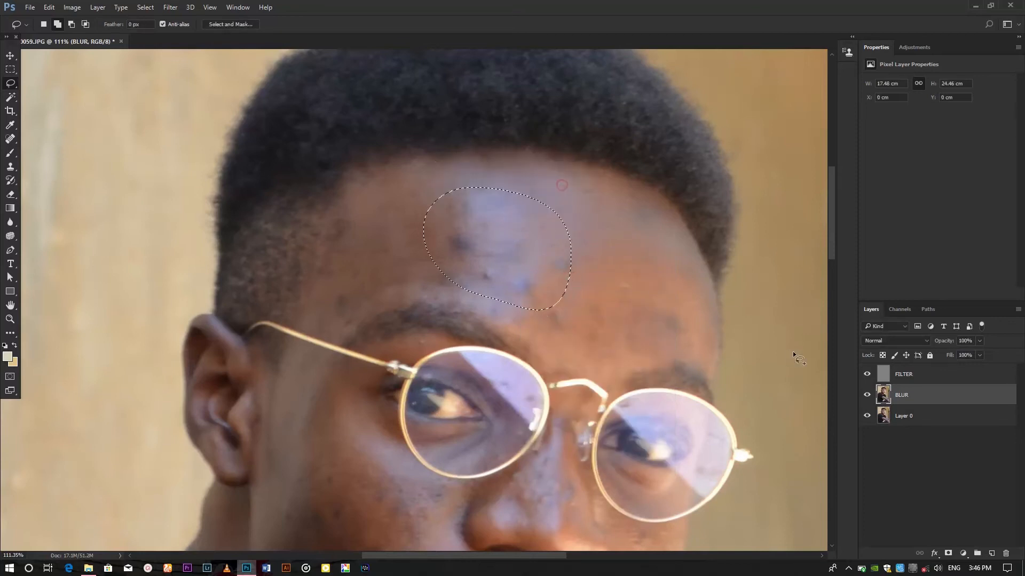
Step: Apply a Gaussian Blur of 16.8 pixels to the central forehead patch
{"action": "left_click", "coordinate": [170, 7]}
{"action": "mouse_move", "coordinate": [193, 126]}
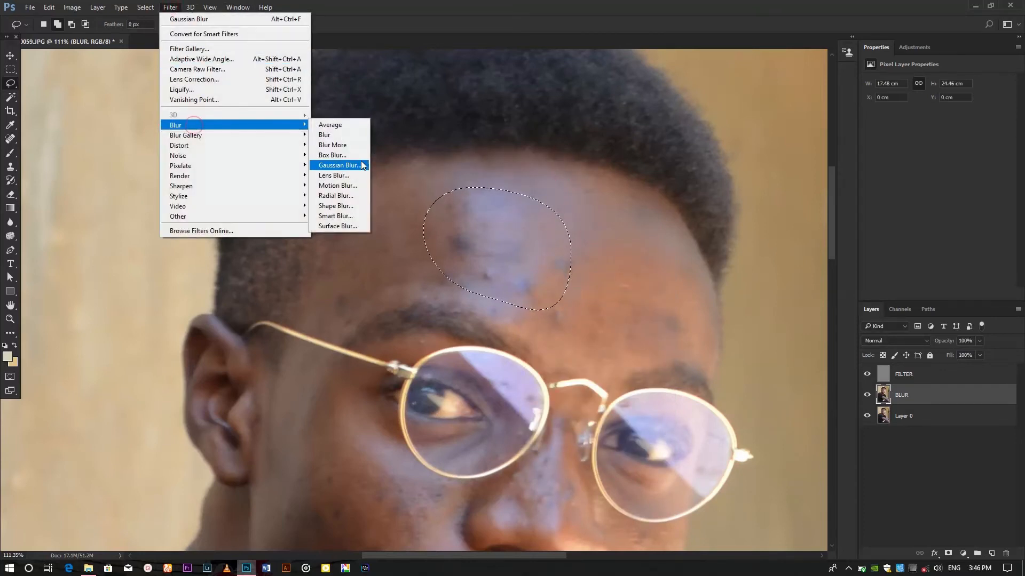
{"action": "left_click", "coordinate": [352, 165]}
{"action": "left_click", "coordinate": [910, 112]}
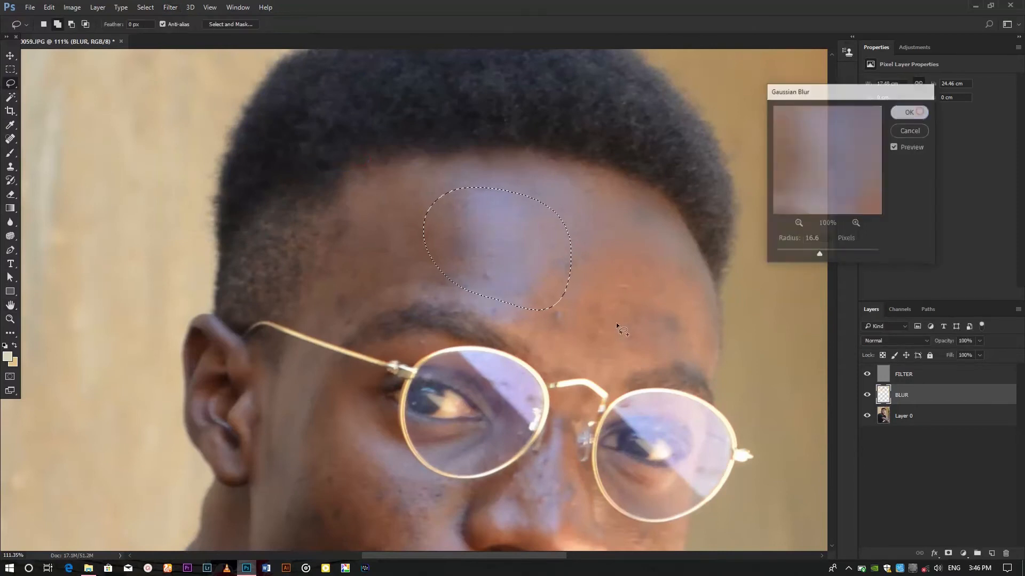
Step: Deselect and lasso a new area on the upper forehead above the glasses
{"action": "right_click", "coordinate": [525, 251]}
{"action": "left_click", "coordinate": [555, 257]}
{"action": "left_click_drag", "start_coordinate": [589, 332], "coordinate": [516, 178]}
{"action": "left_click_drag", "start_coordinate": [520, 88], "coordinate": [443, 139]}
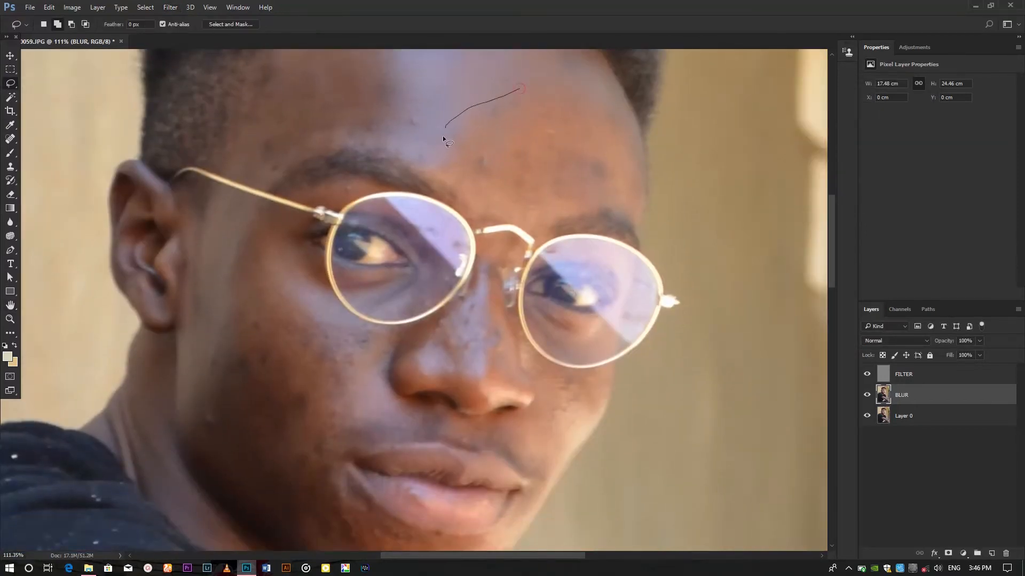
{"action": "left_click_drag", "start_coordinate": [576, 210], "coordinate": [518, 96]}
Step: Apply a Gaussian Blur of 16.8 pixels to the upper forehead selection
{"action": "left_click", "coordinate": [170, 7]}
{"action": "mouse_move", "coordinate": [189, 126]}
{"action": "left_click", "coordinate": [337, 163]}
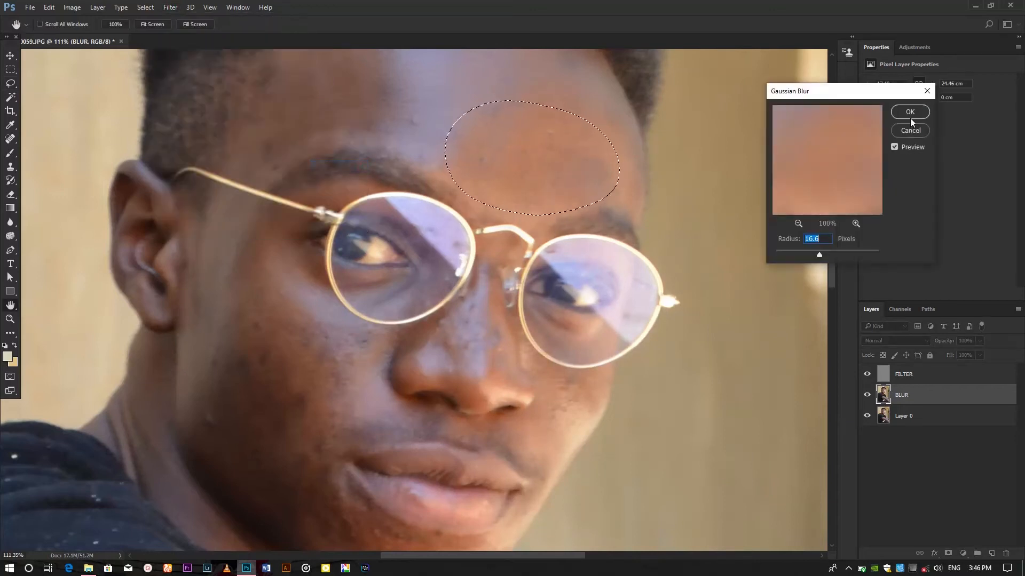
{"action": "left_click", "coordinate": [910, 112]}
Step: Deselect, lasso the left cheek beside the glasses and feather the selection
{"action": "right_click", "coordinate": [551, 145]}
{"action": "left_click", "coordinate": [568, 152]}
{"action": "mouse_move", "coordinate": [444, 322]}
{"action": "left_mouse_down"}
{"action": "mouse_move", "coordinate": [453, 326]}
{"action": "mouse_move", "coordinate": [421, 297]}
{"action": "mouse_move", "coordinate": [396, 339]}
{"action": "mouse_move", "coordinate": [392, 257]}
{"action": "left_mouse_up"}
{"action": "left_click_drag", "start_coordinate": [350, 172], "coordinate": [274, 269]}
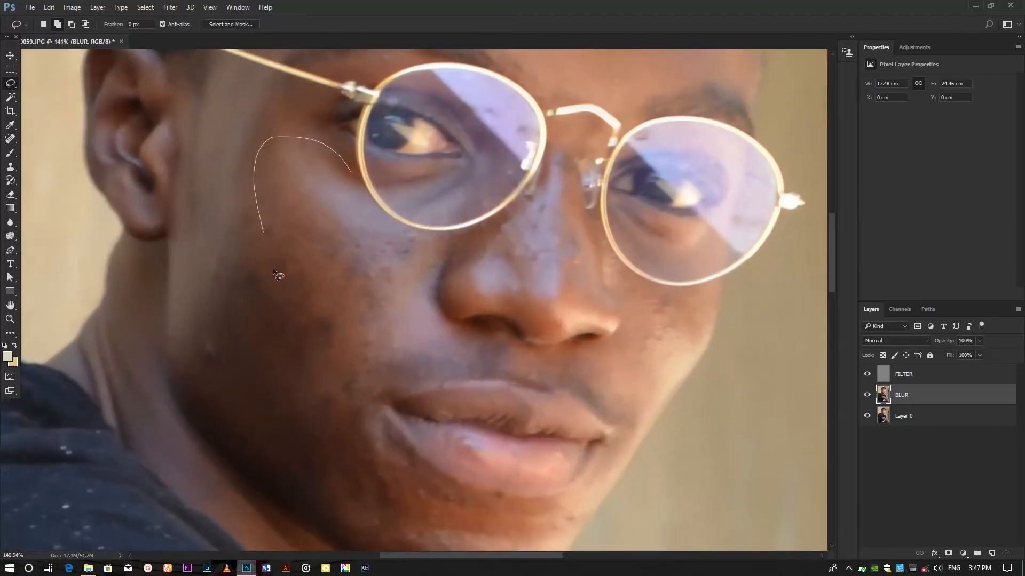
{"action": "left_click_drag", "start_coordinate": [411, 237], "coordinate": [350, 174]}
{"action": "right_click", "coordinate": [339, 184]}
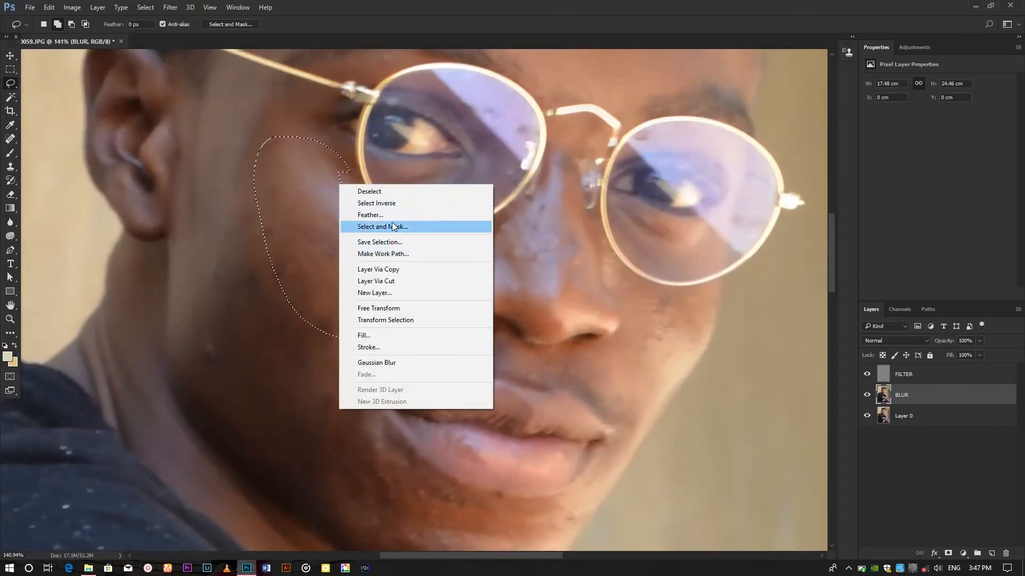
{"action": "left_click", "coordinate": [392, 215]}
{"action": "left_click", "coordinate": [568, 184]}
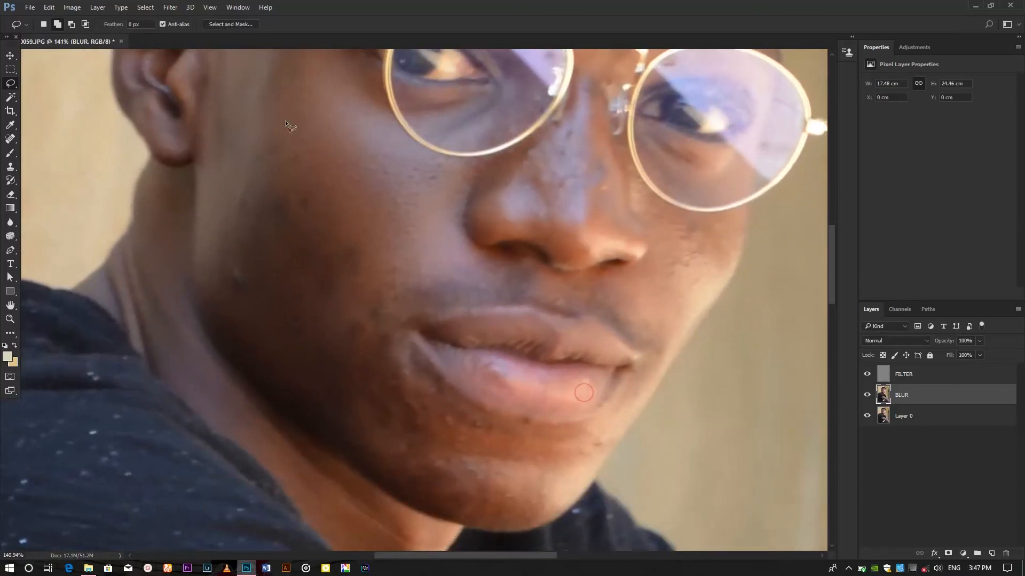
Step: Lasso and feather the lower left cheek, reapply the Gaussian Blur, and deselect
{"action": "mouse_move", "coordinate": [270, 106]}
{"action": "left_mouse_down"}
{"action": "mouse_move", "coordinate": [293, 388]}
{"action": "mouse_move", "coordinate": [374, 184]}
{"action": "left_mouse_up"}
{"action": "right_click", "coordinate": [326, 202]}
{"action": "left_click", "coordinate": [359, 235]}
{"action": "left_click", "coordinate": [568, 184]}
{"action": "key", "text": "ctrl+alt+f"}
{"action": "key", "text": "ctrl+d"}
{"action": "mouse_move", "coordinate": [506, 435]}
{"action": "left_mouse_down"}
{"action": "mouse_move", "coordinate": [461, 354]}
{"action": "mouse_move", "coordinate": [327, 321]}
{"action": "left_mouse_up"}
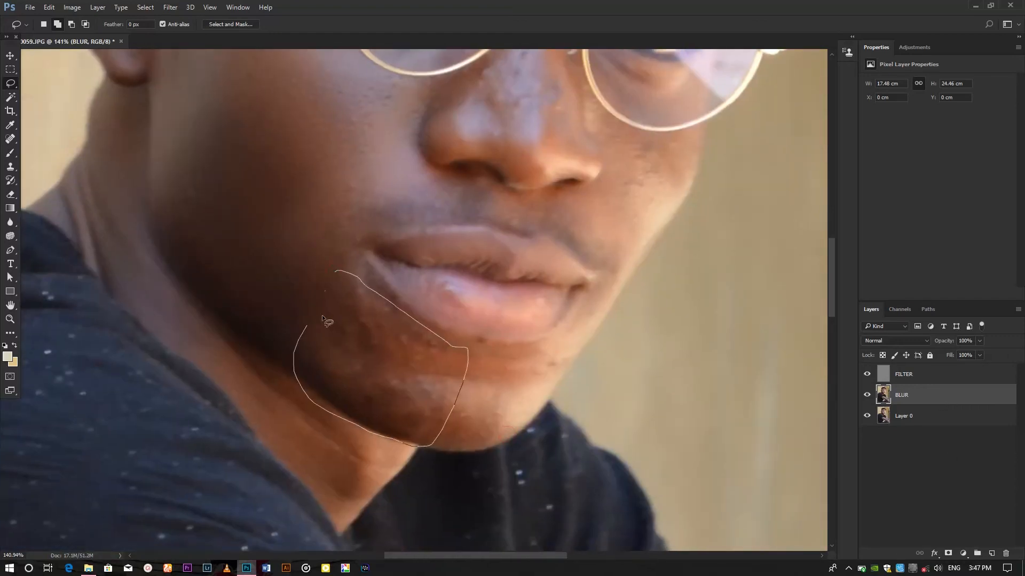
{"action": "right_click", "coordinate": [340, 332]}
{"action": "left_click", "coordinate": [392, 370]}
{"action": "key", "text": "Return"}
{"action": "key", "text": "ctrl+d"}
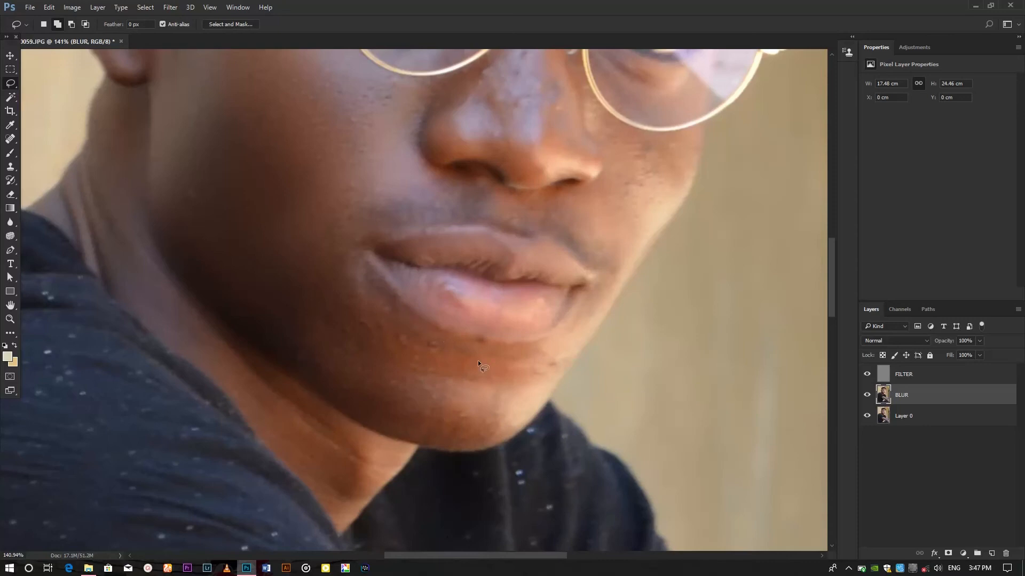
Step: Lasso the chin and feather the selection
{"action": "left_click_drag", "start_coordinate": [481, 444], "coordinate": [558, 344]}
{"action": "right_click", "coordinate": [485, 392]}
{"action": "left_click", "coordinate": [533, 204]}
{"action": "key", "text": "Return"}
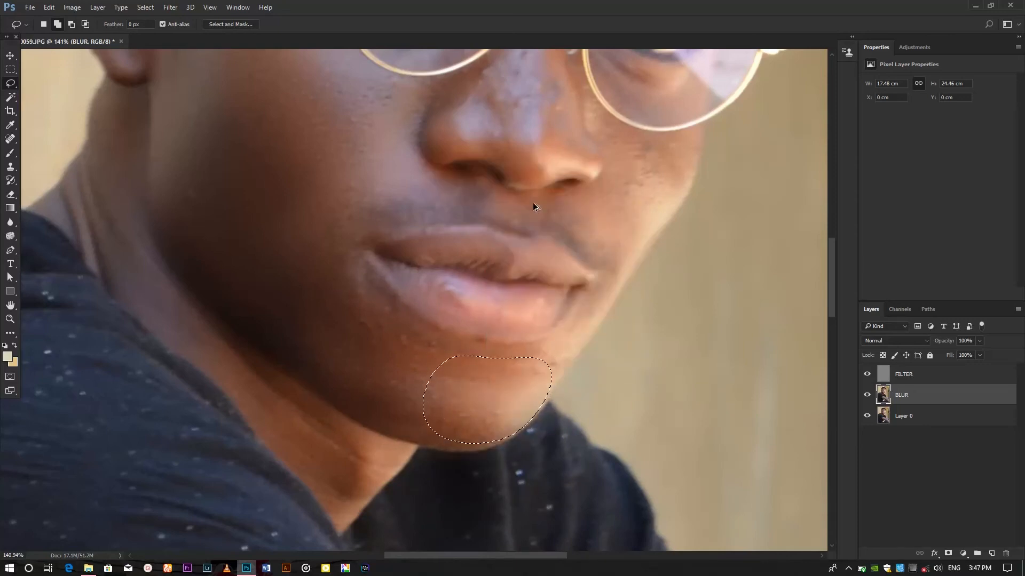
Step: Lasso the cheek beside the nose under the right lens, feather it, reapply the Gaussian Blur, and deselect
{"action": "left_click_drag", "start_coordinate": [533, 203], "coordinate": [365, 350]}
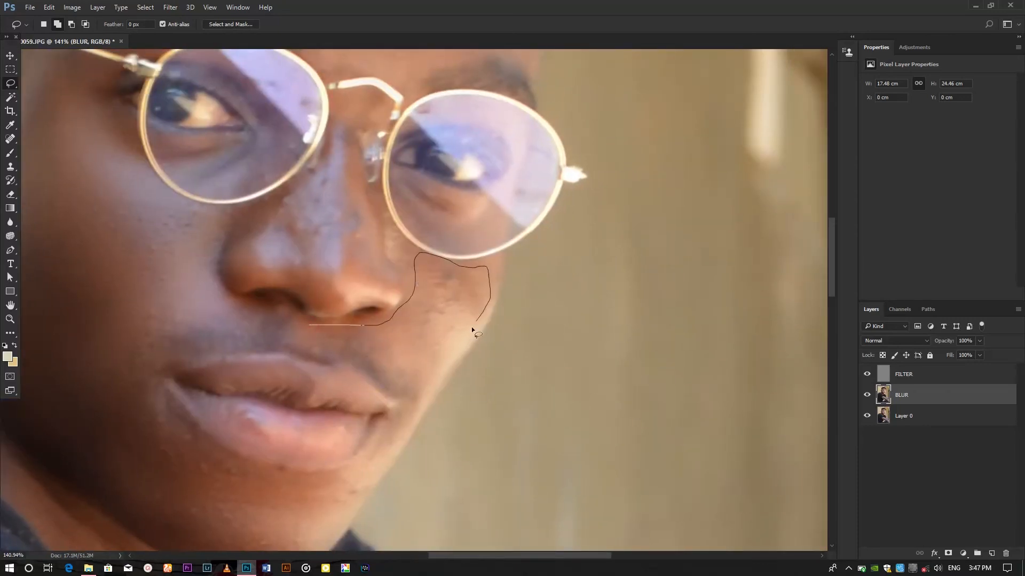
{"action": "left_click_drag", "start_coordinate": [472, 329], "coordinate": [312, 329]}
{"action": "right_click", "coordinate": [387, 333]}
{"action": "left_click", "coordinate": [450, 366]}
{"action": "key", "text": "Return"}
{"action": "key", "text": "ctrl+alt+f"}
{"action": "key", "text": "ctrl+d"}
Step: Lasso the upper arm along its edges and feather the selection
{"action": "left_click_drag", "start_coordinate": [445, 381], "coordinate": [479, 278]}
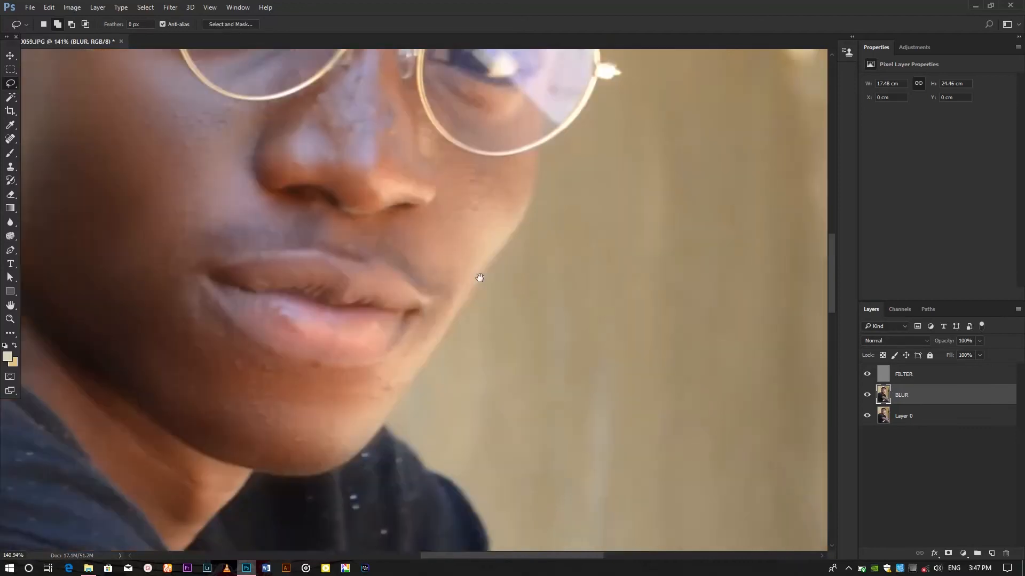
{"action": "scroll", "coordinate": [633, 321], "scroll_direction": "down", "scroll_amount": 4}
{"action": "scroll", "coordinate": [633, 322], "scroll_direction": "up", "scroll_amount": 2}
{"action": "scroll", "coordinate": [630, 347], "scroll_direction": "down", "scroll_amount": 1}
{"action": "left_click_drag", "start_coordinate": [631, 380], "coordinate": [499, 164]}
{"action": "left_click_drag", "start_coordinate": [304, 251], "coordinate": [349, 228]}
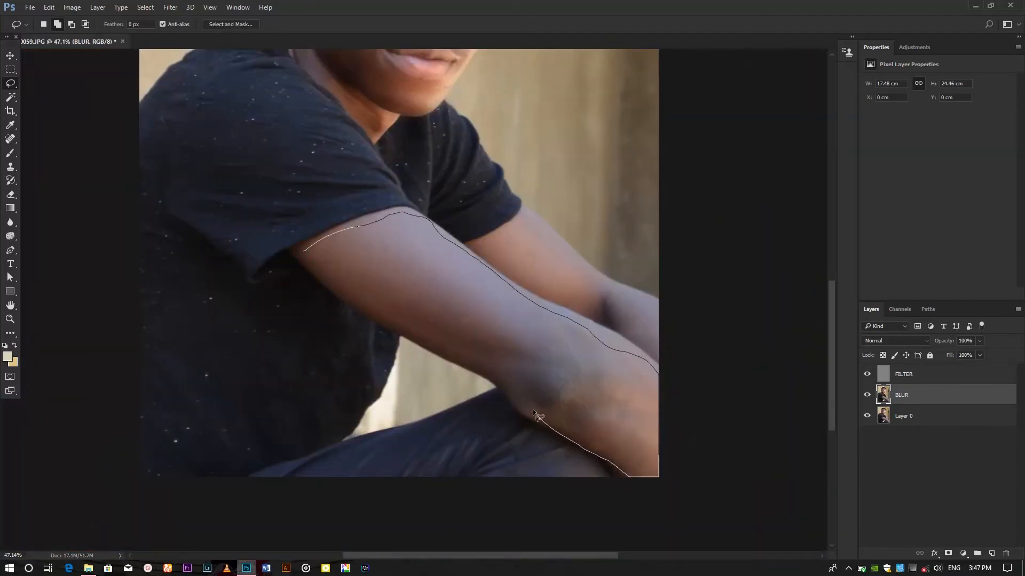
{"action": "left_click_drag", "start_coordinate": [333, 293], "coordinate": [310, 251]}
{"action": "right_click", "coordinate": [393, 254]}
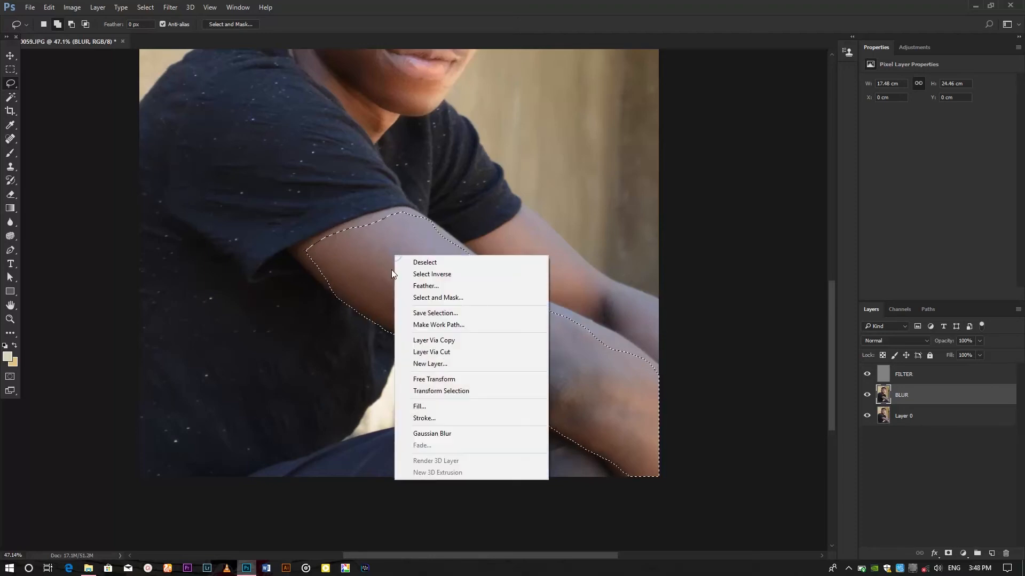
{"action": "left_click", "coordinate": [410, 286]}
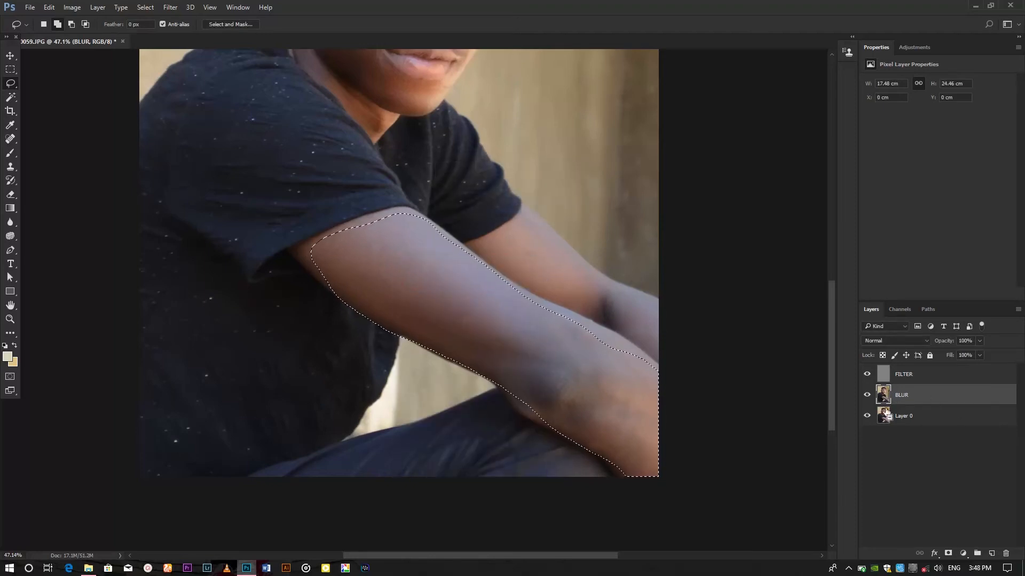
Step: Apply a Gaussian Blur of 4.2 pixels to the arm selection and deselect
{"action": "left_click", "coordinate": [170, 6]}
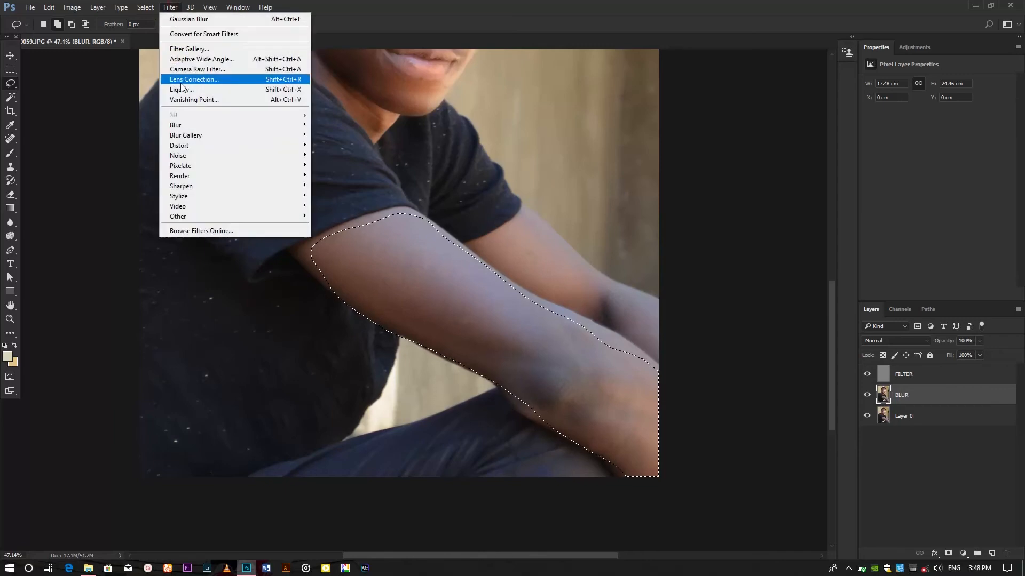
{"action": "left_click", "coordinate": [196, 124]}
{"action": "left_click", "coordinate": [339, 166]}
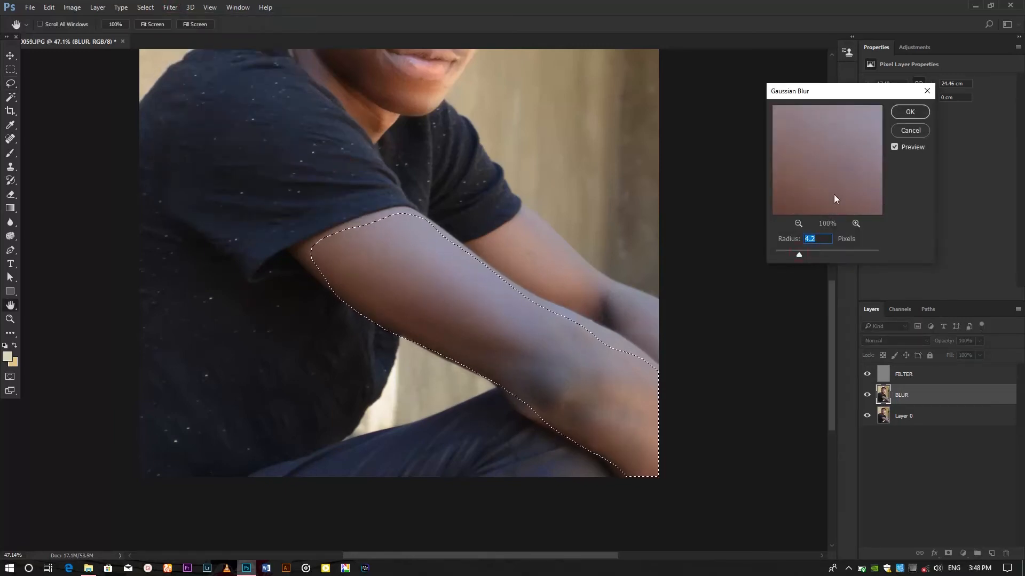
{"action": "left_click", "coordinate": [910, 111]}
{"action": "key", "text": "ctrl+d"}
Step: Lasso the lower upper arm above the elbow, feather the selection, and deselect
{"action": "key", "text": "l"}
{"action": "scroll", "coordinate": [465, 306], "scroll_direction": "up", "scroll_amount": 5}
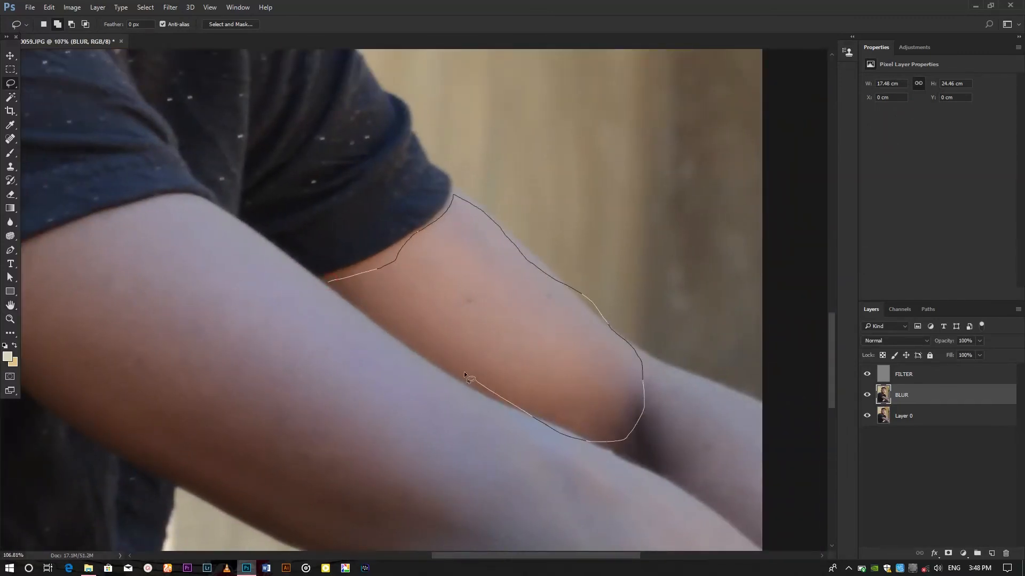
{"action": "left_click_drag", "start_coordinate": [358, 293], "coordinate": [355, 292]}
{"action": "right_click", "coordinate": [438, 284]}
{"action": "left_click", "coordinate": [487, 319]}
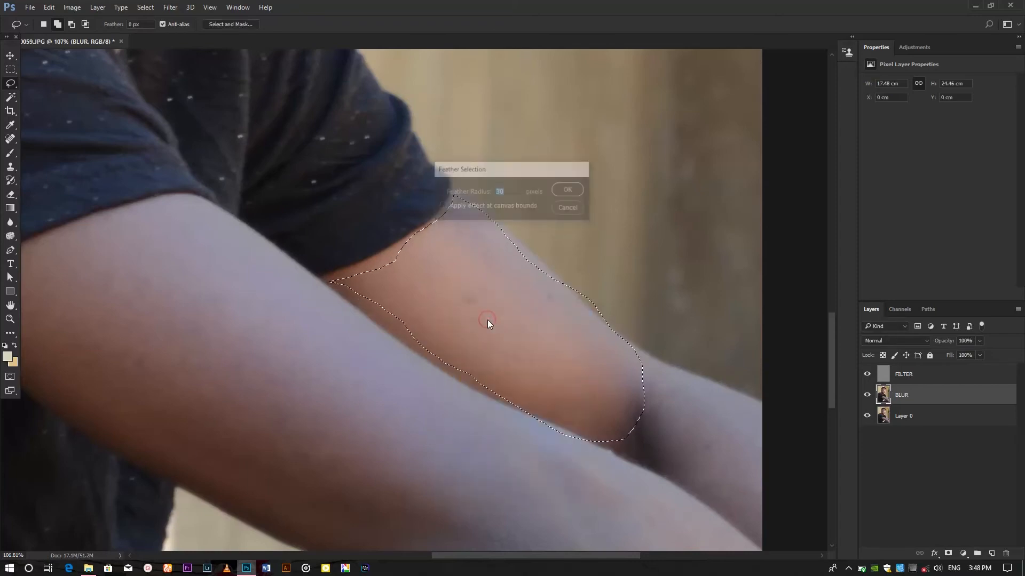
{"action": "key", "text": "Return"}
{"action": "key", "text": "ctrl+d"}
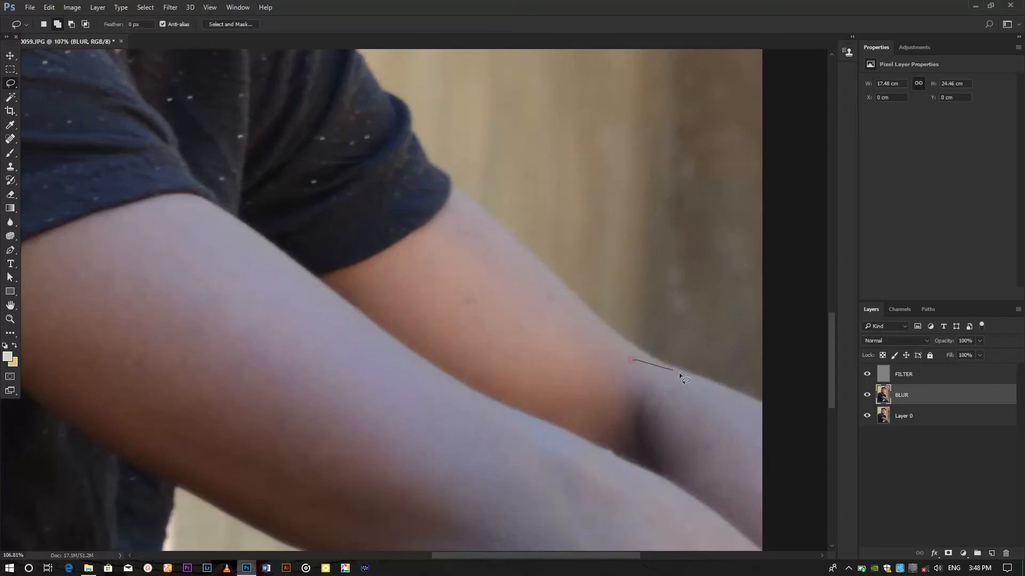
Step: Lasso the forearm beyond the elbow, feather the selection, and deselect
{"action": "left_click_drag", "start_coordinate": [674, 501], "coordinate": [630, 373]}
{"action": "right_click", "coordinate": [630, 374]}
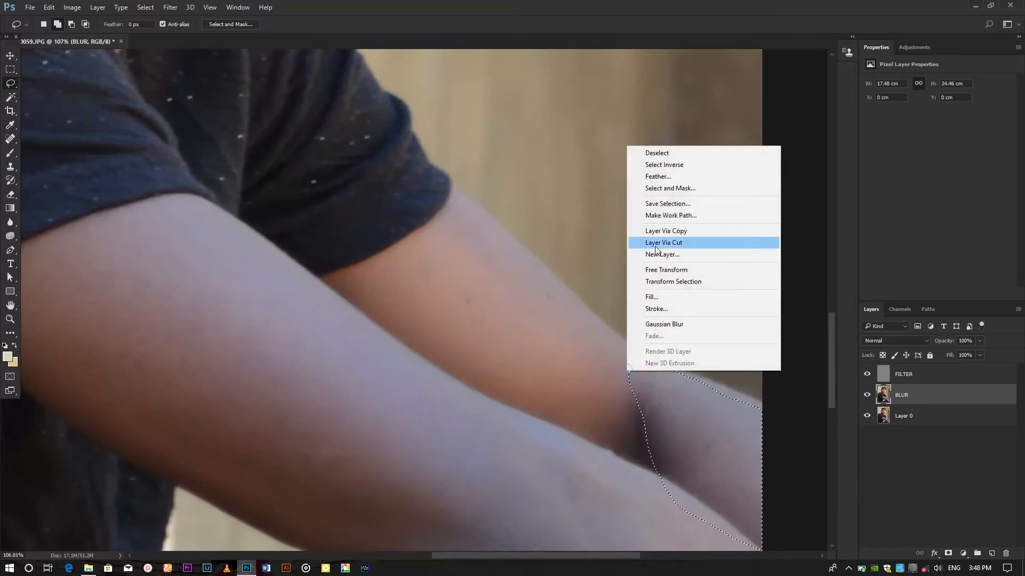
{"action": "left_click", "coordinate": [668, 177]}
{"action": "key", "text": "Return"}
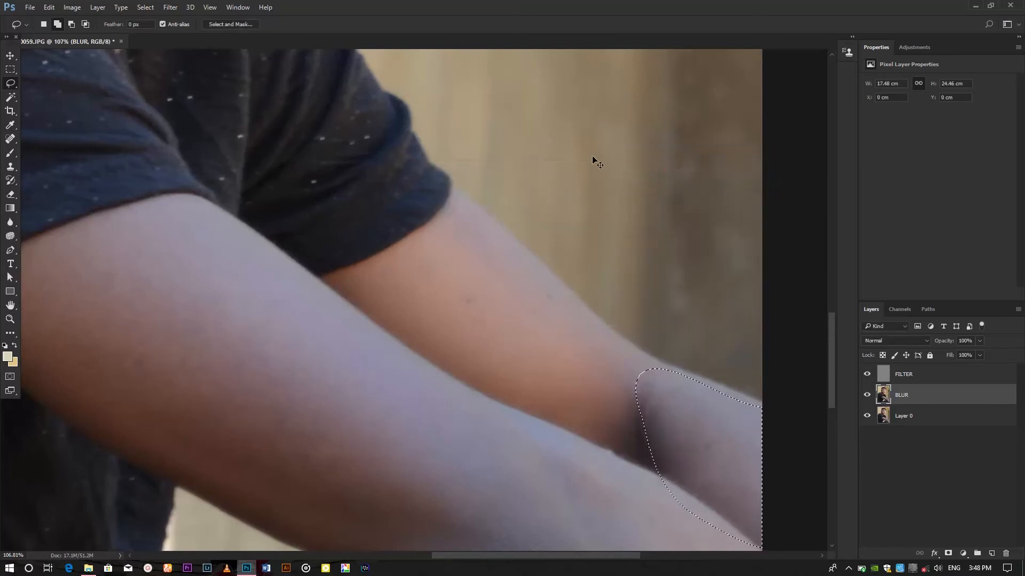
{"action": "key", "text": "ctrl+d"}
Step: Lasso the side of the nose beneath the glasses and feather the selection by 30 pixels
{"action": "mouse_move", "coordinate": [439, 200]}
{"action": "left_mouse_down"}
{"action": "mouse_move", "coordinate": [368, 193]}
{"action": "mouse_move", "coordinate": [444, 190]}
{"action": "left_mouse_up"}
{"action": "left_click_drag", "start_coordinate": [352, 113], "coordinate": [486, 361]}
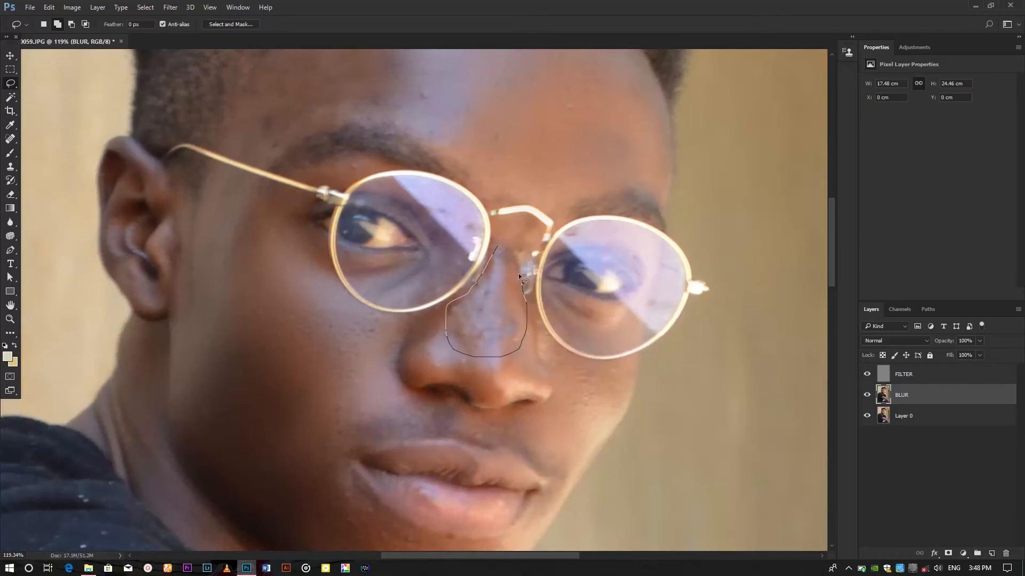
{"action": "right_click", "coordinate": [515, 287]}
{"action": "left_click", "coordinate": [555, 313]}
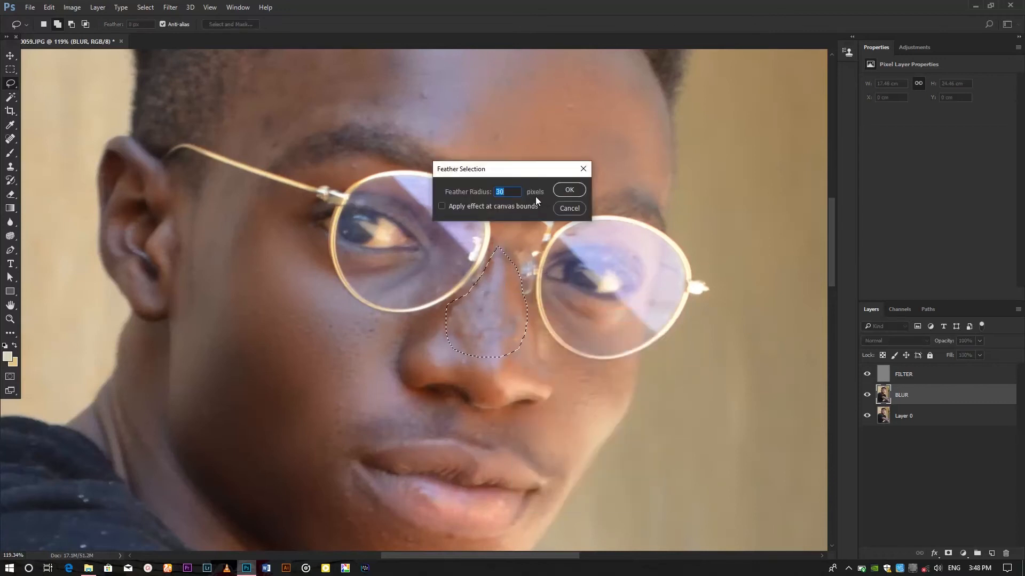
{"action": "key", "text": "Return"}
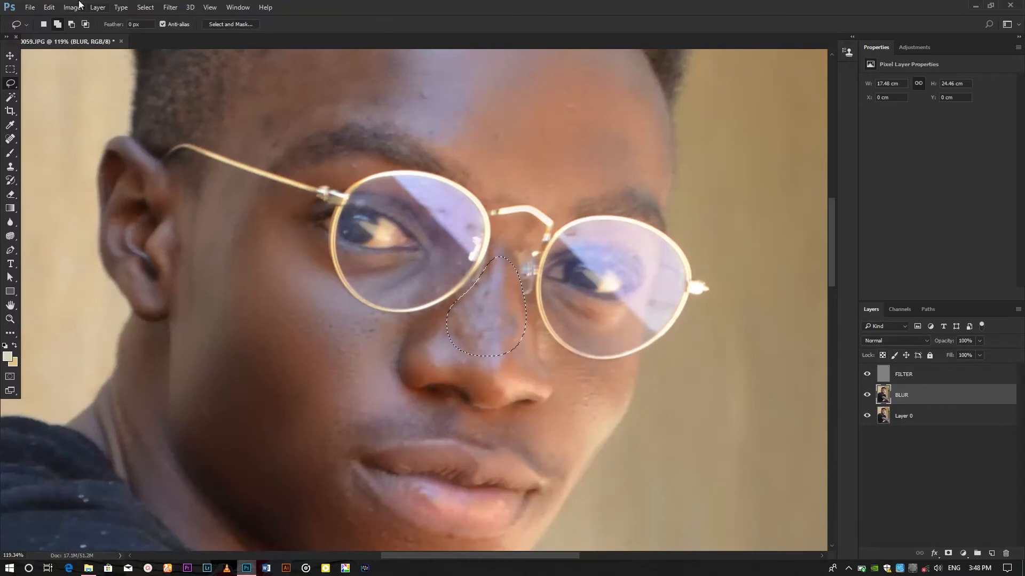
Step: Apply a Gaussian Blur to the nose selection
{"action": "left_click", "coordinate": [171, 7]}
{"action": "mouse_move", "coordinate": [192, 121]}
{"action": "left_click", "coordinate": [340, 165]}
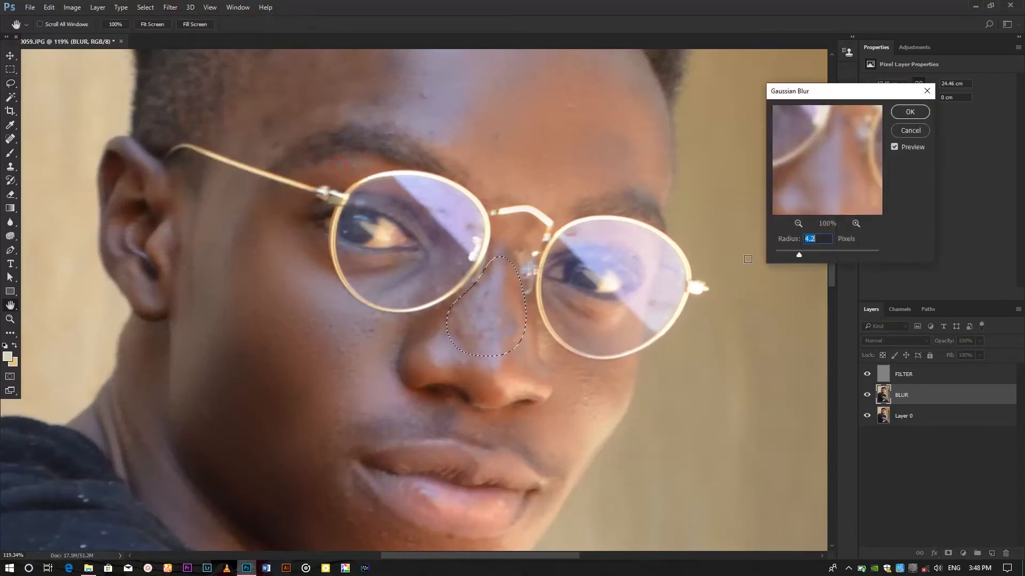
{"action": "left_click", "coordinate": [814, 252]}
{"action": "left_click", "coordinate": [909, 112]}
Step: Toggle the original layer's visibility to compare the retouched portrait with the original
{"action": "scroll", "coordinate": [693, 370], "scroll_direction": "down", "scroll_amount": 4}
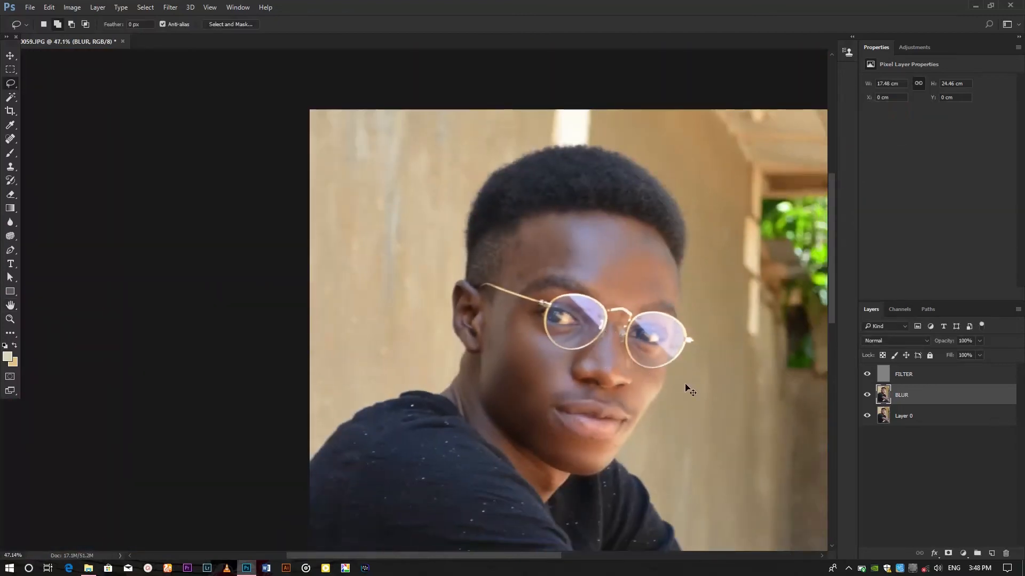
{"action": "scroll", "coordinate": [686, 384], "scroll_direction": "down", "scroll_amount": 2}
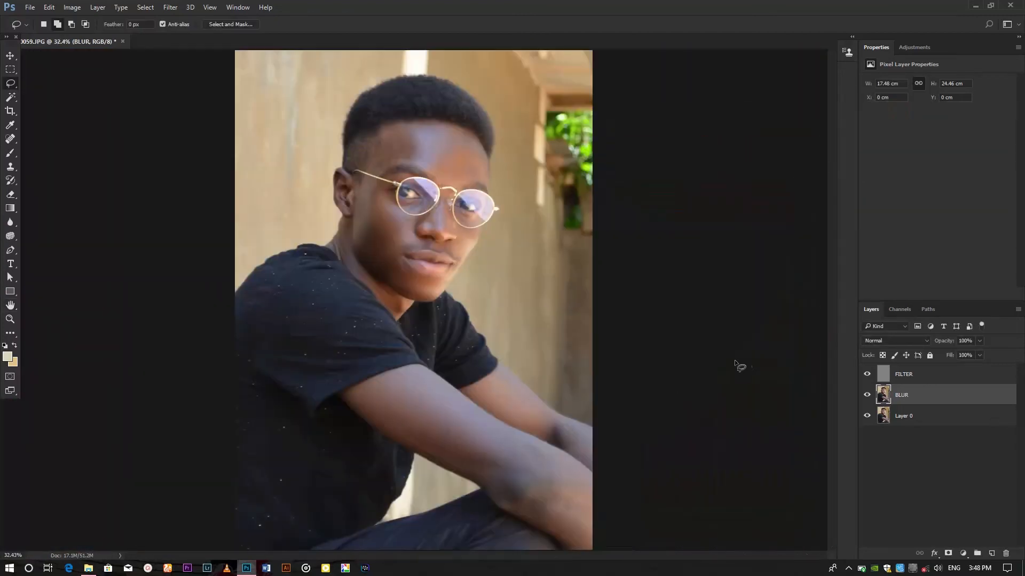
{"action": "left_click", "coordinate": [868, 417], "text": "alt"}
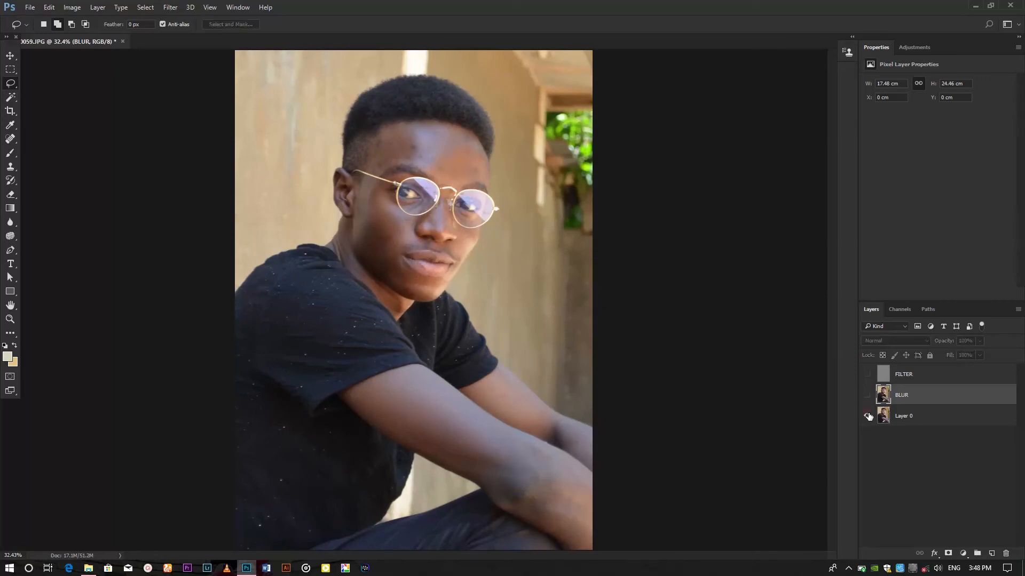
{"action": "left_click", "coordinate": [868, 417], "text": "alt"}
{"action": "left_click", "coordinate": [869, 417], "text": "alt"}
{"action": "left_click", "coordinate": [869, 417], "text": "alt"}
{"action": "left_click", "coordinate": [868, 417], "text": "alt"}
{"action": "left_click", "coordinate": [869, 417], "text": "alt"}
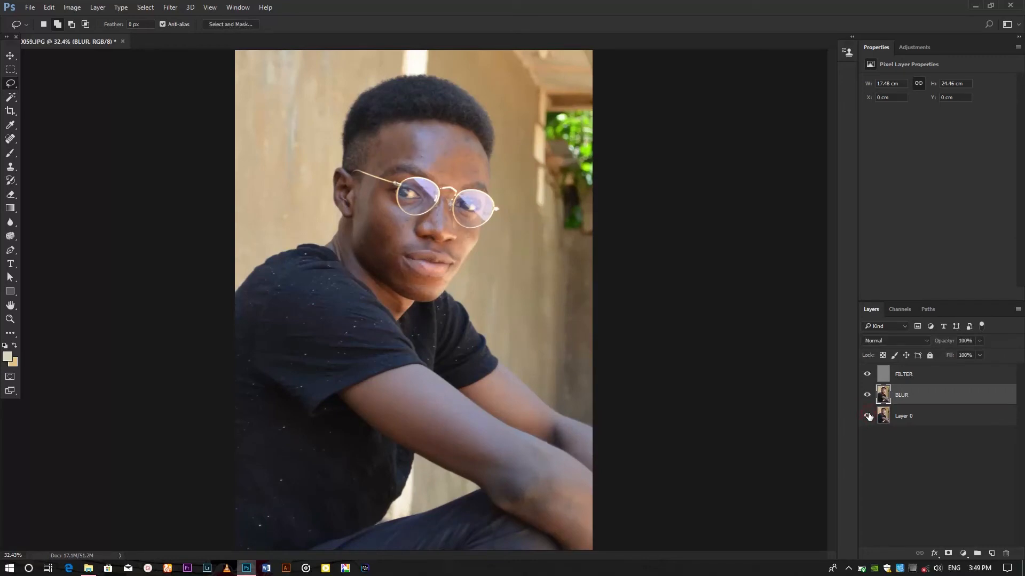
{"action": "left_click", "coordinate": [868, 417], "text": "alt"}
{"action": "left_click", "coordinate": [869, 417], "text": "alt"}
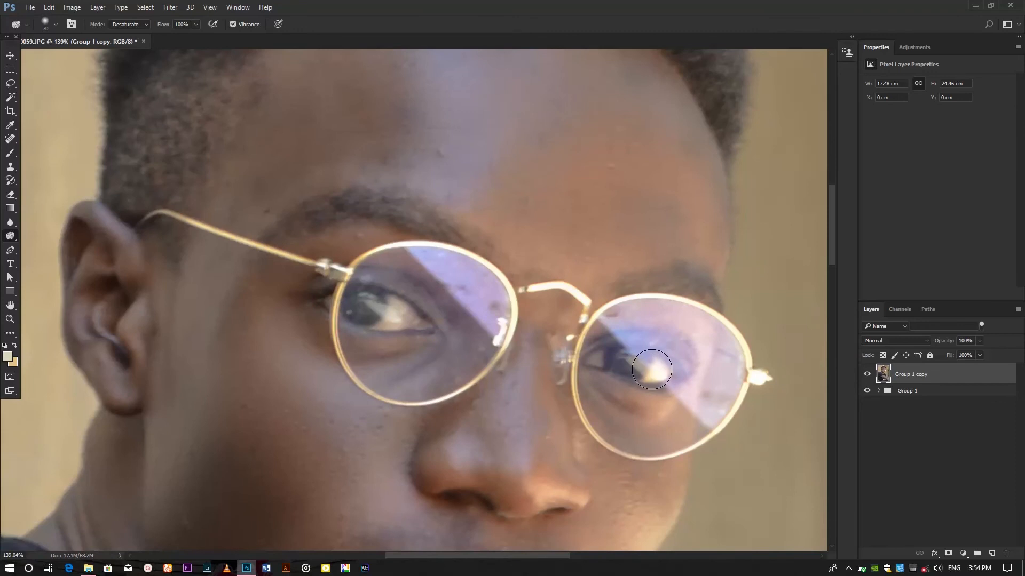
Step: Shrink the brush and desaturate the glare on the right lens with the Sponge tool
{"action": "key", "text": "bracketleft"}
{"action": "key", "text": "bracketleft"}
{"action": "key", "text": "bracketleft"}
{"action": "key", "text": "bracketleft"}
{"action": "mouse_move", "coordinate": [661, 381]}
{"action": "left_mouse_down"}
{"action": "mouse_move", "coordinate": [630, 361]}
{"action": "mouse_move", "coordinate": [606, 361]}
{"action": "mouse_move", "coordinate": [624, 360]}
{"action": "left_mouse_up"}
Step: Zoom out to the whole photo and add a new empty layer
{"action": "key", "text": "ctrl+minus"}
{"action": "key", "text": "ctrl+minus"}
{"action": "key", "text": "ctrl+minus"}
{"action": "key", "text": "ctrl+minus"}
{"action": "key", "text": "ctrl+minus"}
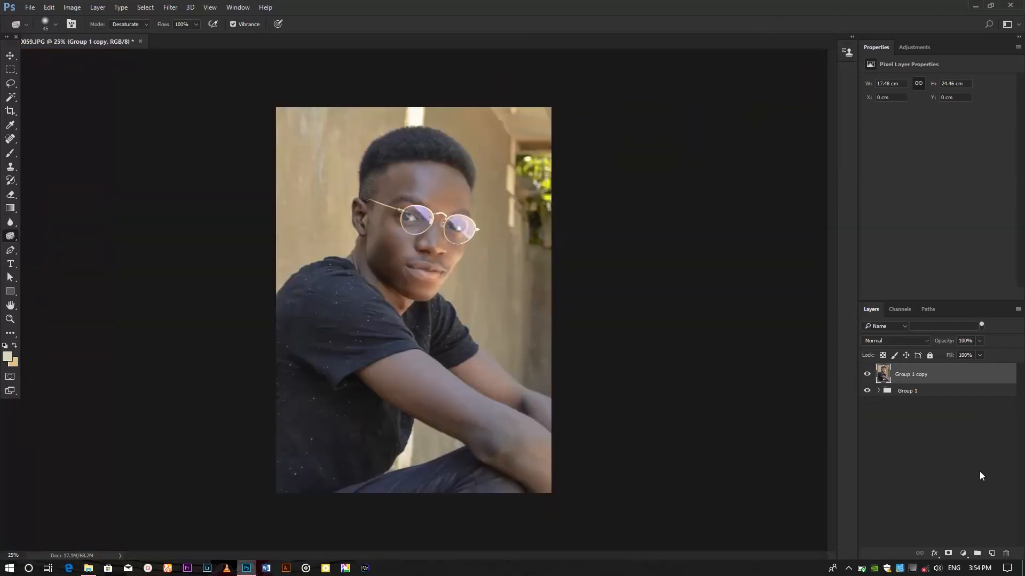
{"action": "left_click", "coordinate": [991, 554]}
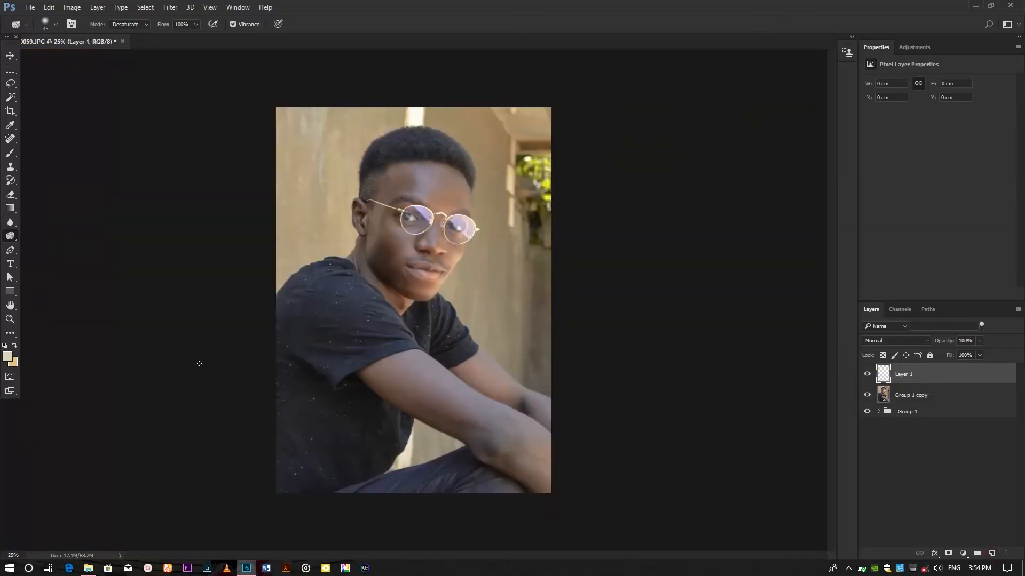
Step: Set the foreground colour to yellow, hex dceb47
{"action": "key", "text": "i"}
{"action": "left_click", "coordinate": [8, 356]}
{"action": "left_click", "coordinate": [728, 373]}
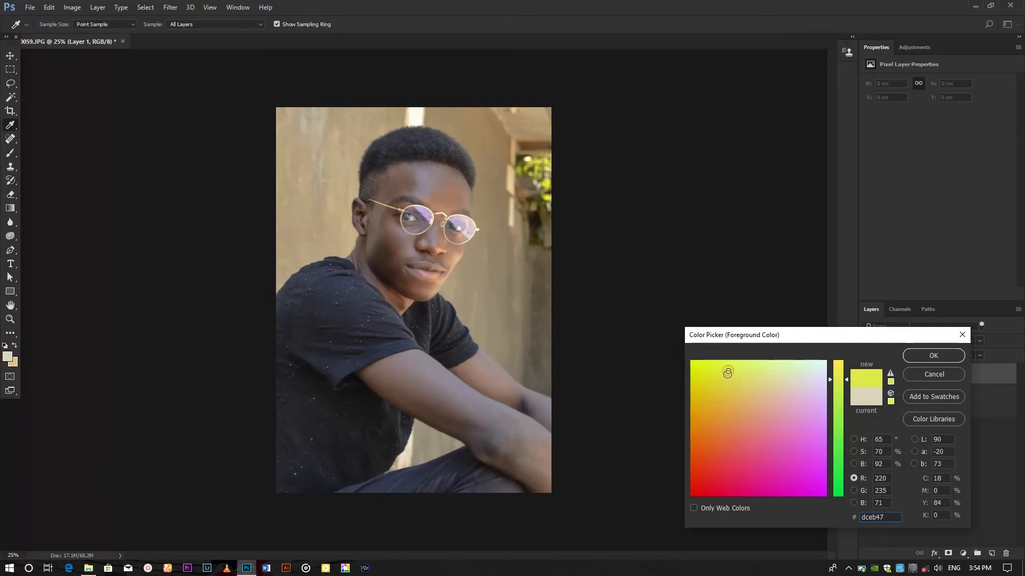
{"action": "left_click_drag", "start_coordinate": [727, 373], "coordinate": [707, 383]}
{"action": "key", "text": "Return"}
Step: Add another new layer and paint a yellow spot on it with the Brush
{"action": "key", "text": "b"}
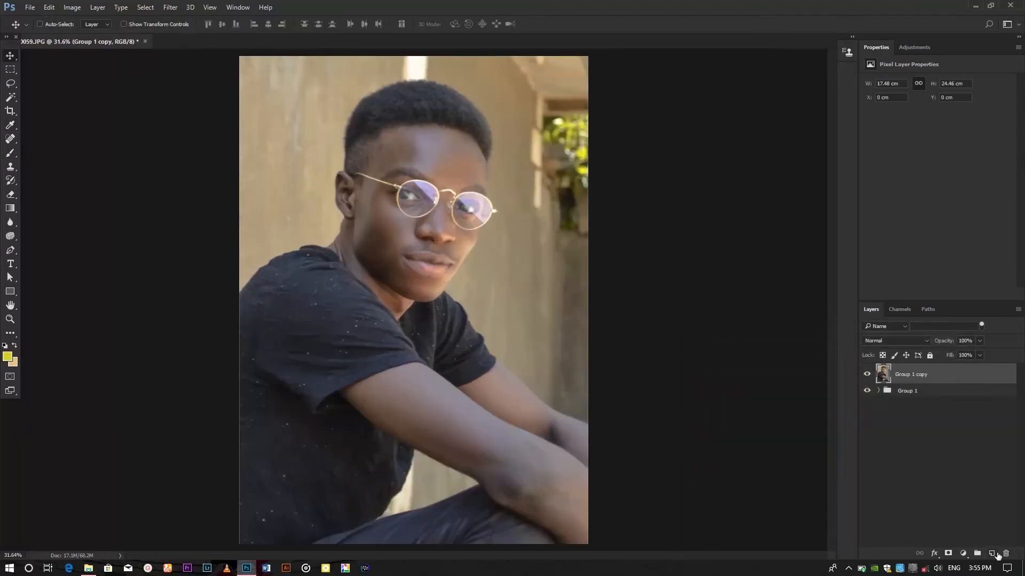
{"action": "left_click", "coordinate": [993, 554]}
{"action": "key", "text": "b"}
{"action": "left_click", "coordinate": [417, 289]}
Step: Move the yellow paint toward the upper right of the photo
{"action": "key", "text": "v"}
{"action": "left_click_drag", "start_coordinate": [446, 291], "coordinate": [569, 138]}
{"action": "scroll", "coordinate": [594, 233], "scroll_direction": "up", "scroll_amount": 1}
Step: Change the yellow layer's blend mode and drag its colour toward the upper left
{"action": "left_click", "coordinate": [898, 341]}
{"action": "left_click", "coordinate": [894, 376]}
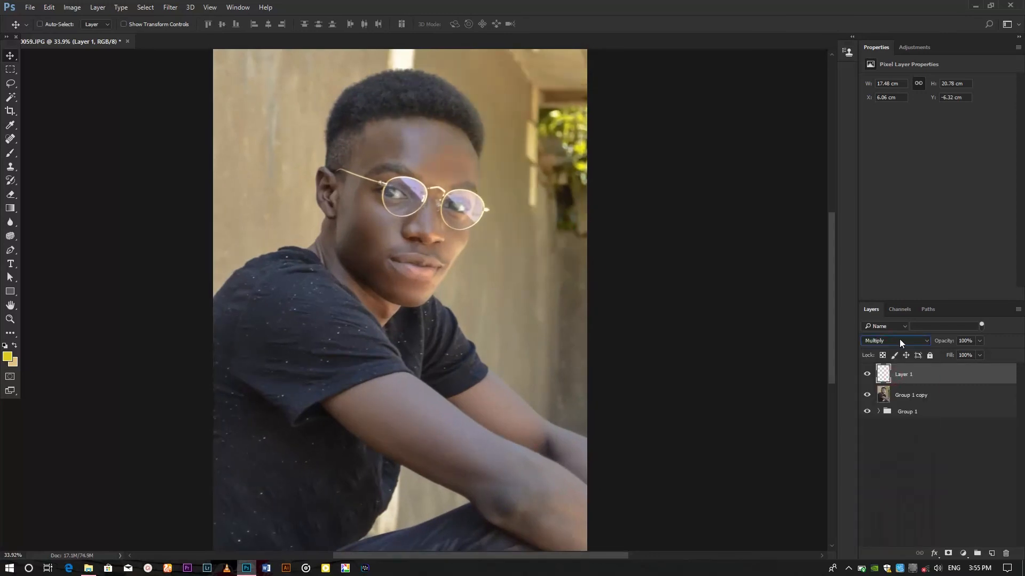
{"action": "left_click", "coordinate": [899, 341]}
{"action": "left_click", "coordinate": [880, 475]}
{"action": "left_click_drag", "start_coordinate": [534, 142], "coordinate": [373, 112]}
Step: Delete the second layer and nudge the selected top layer slightly up and left
{"action": "left_click", "coordinate": [924, 400]}
{"action": "key", "text": "Delete"}
{"action": "left_click", "coordinate": [914, 376]}
{"action": "left_click_drag", "start_coordinate": [530, 363], "coordinate": [501, 349]}
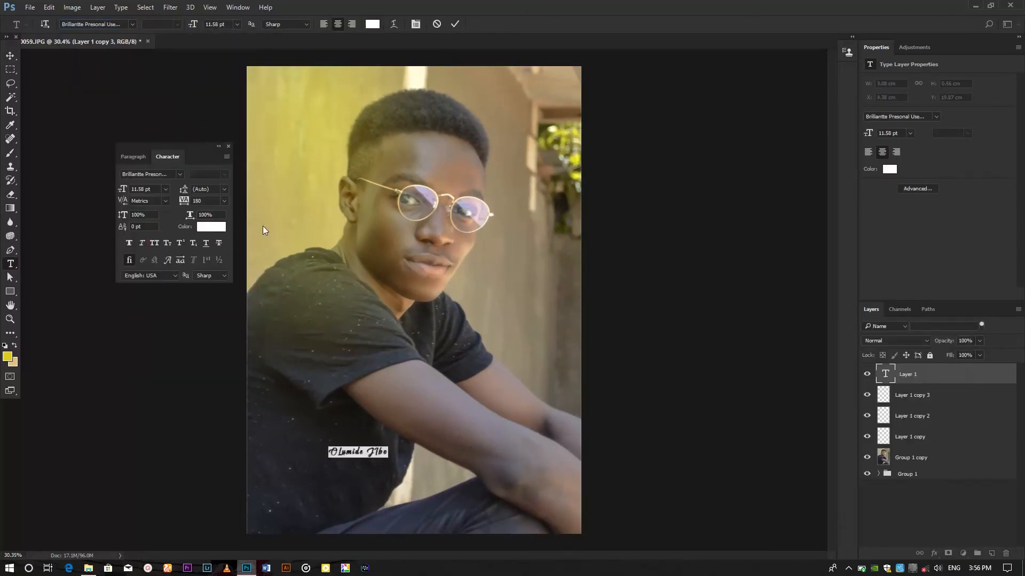
Step: Add a new text layer near the bottom and search the fonts for Montserrat
{"action": "left_click_drag", "start_coordinate": [295, 482], "coordinate": [281, 511]}
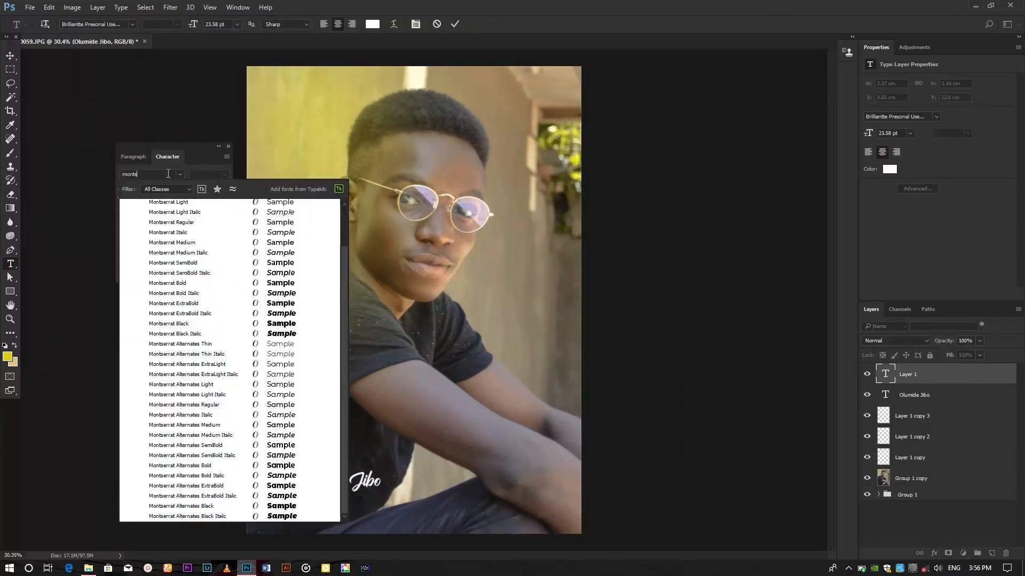